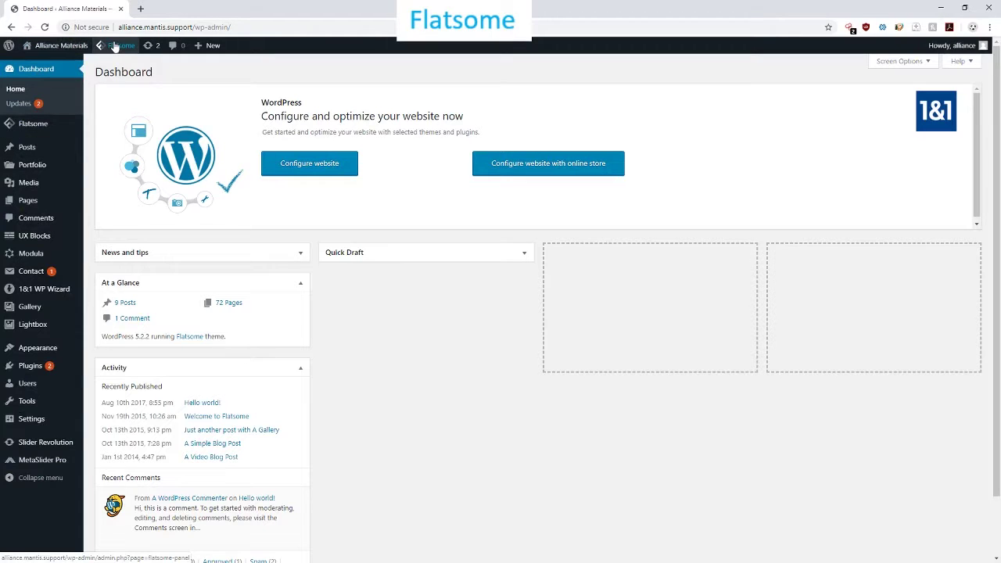
Step: Open the Flatsome header's Logo & Site Identity settings and look through the logo options
mouse_move(114, 47)
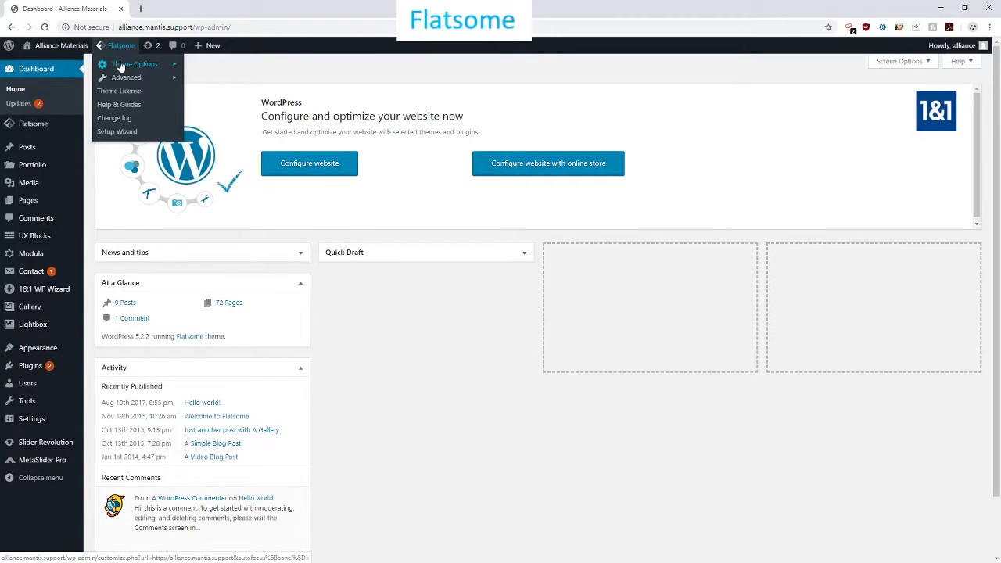
mouse_move(121, 67)
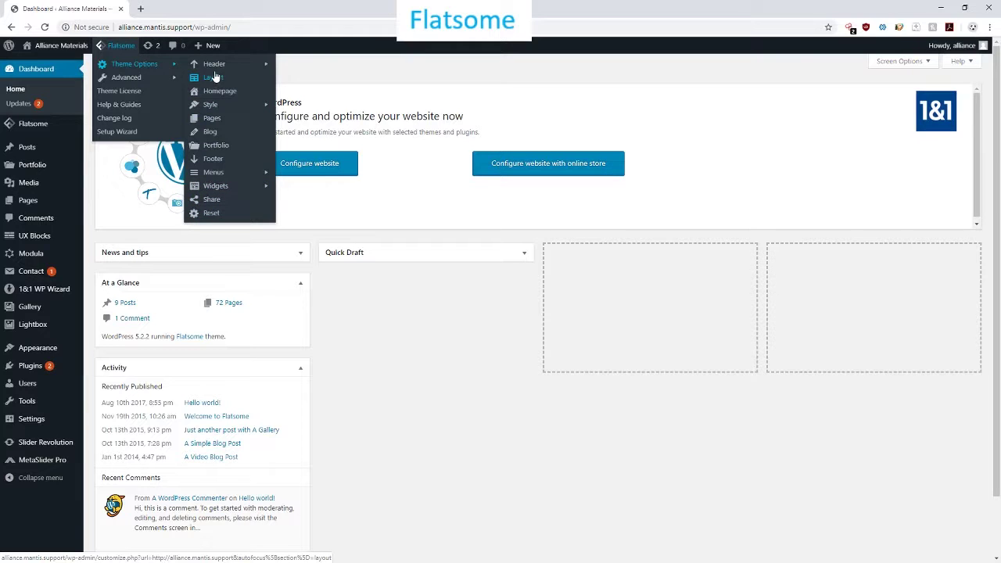
mouse_move(221, 66)
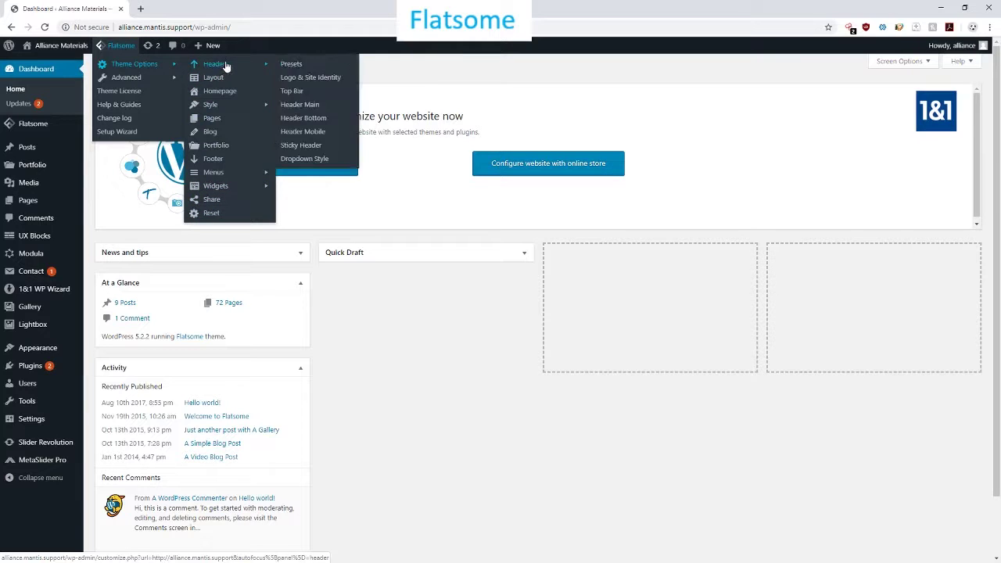
left_click(291, 79)
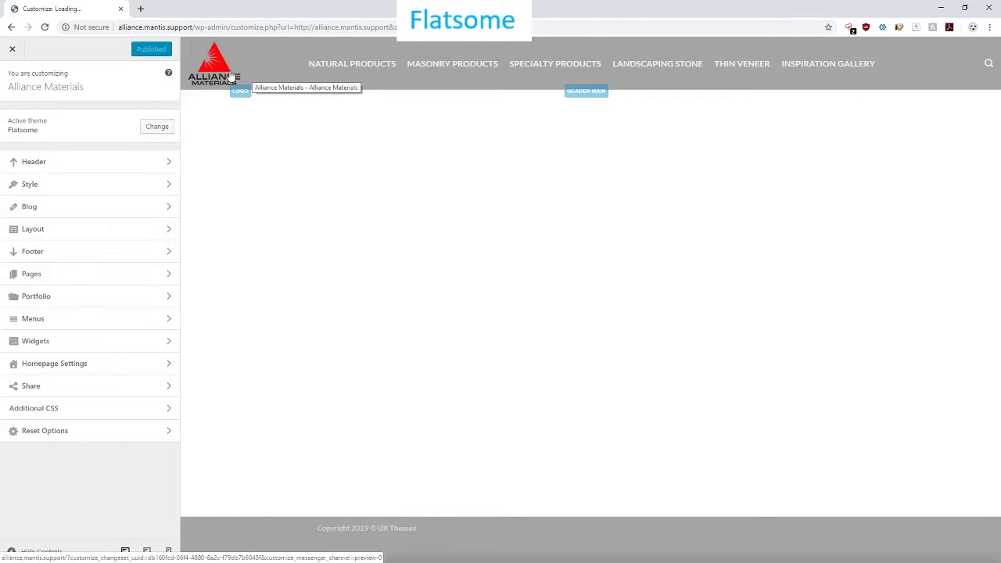
left_click(213, 76)
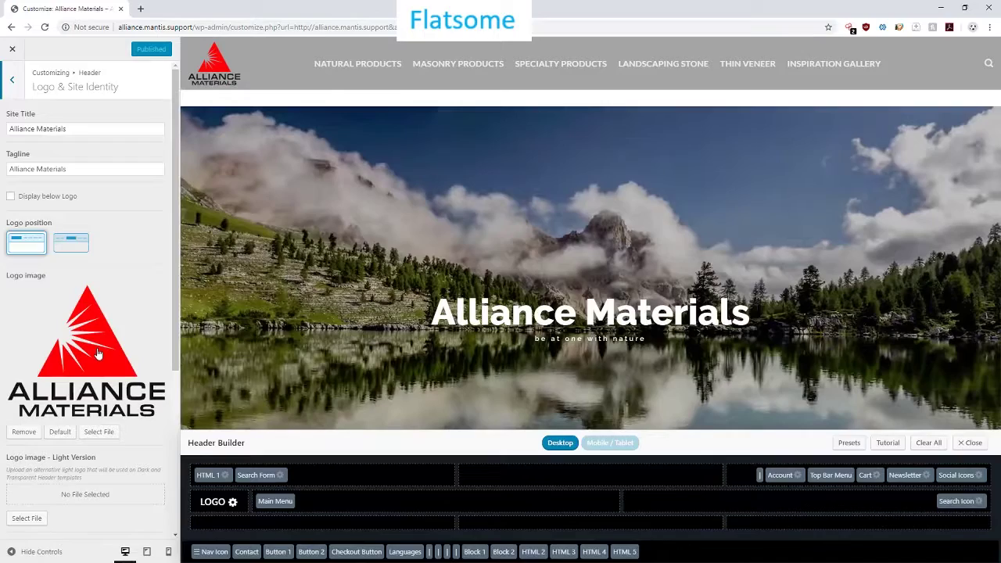
scroll(97, 354, "down", 3)
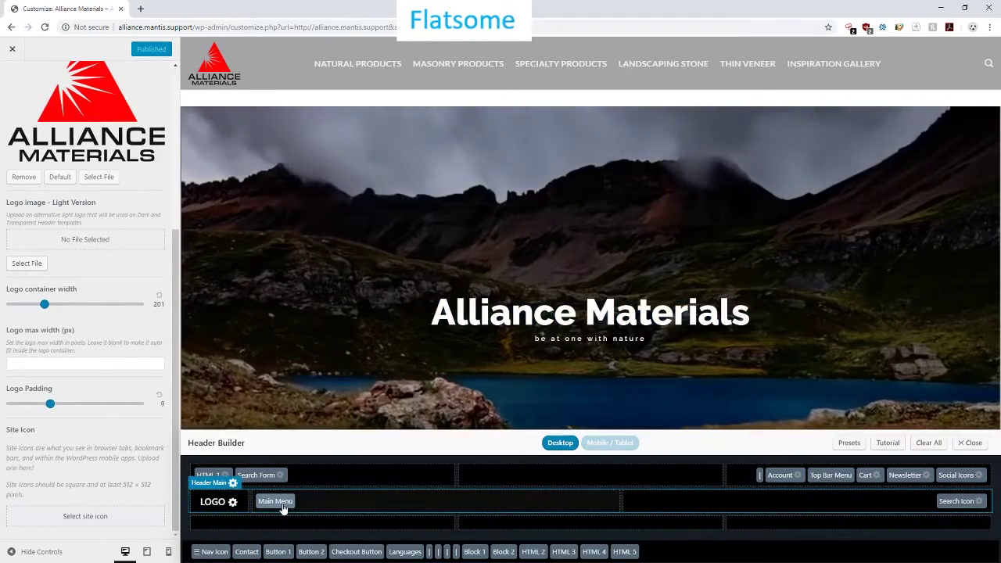
Step: Try the Search Form element in the main header row, return it to the top bar, and leave the customizer without publishing
left_click_drag(283, 509, 309, 501)
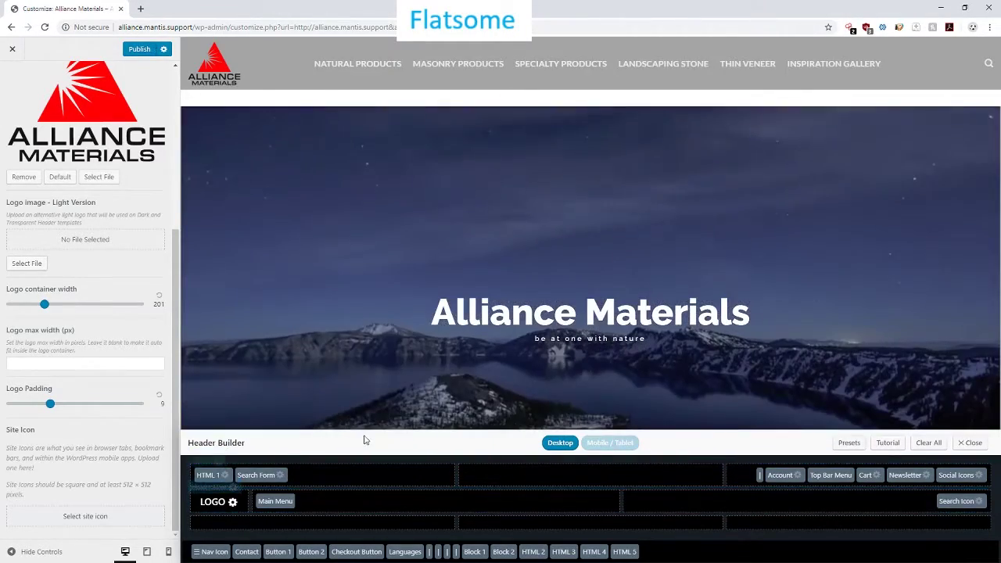
left_click_drag(286, 474, 710, 504)
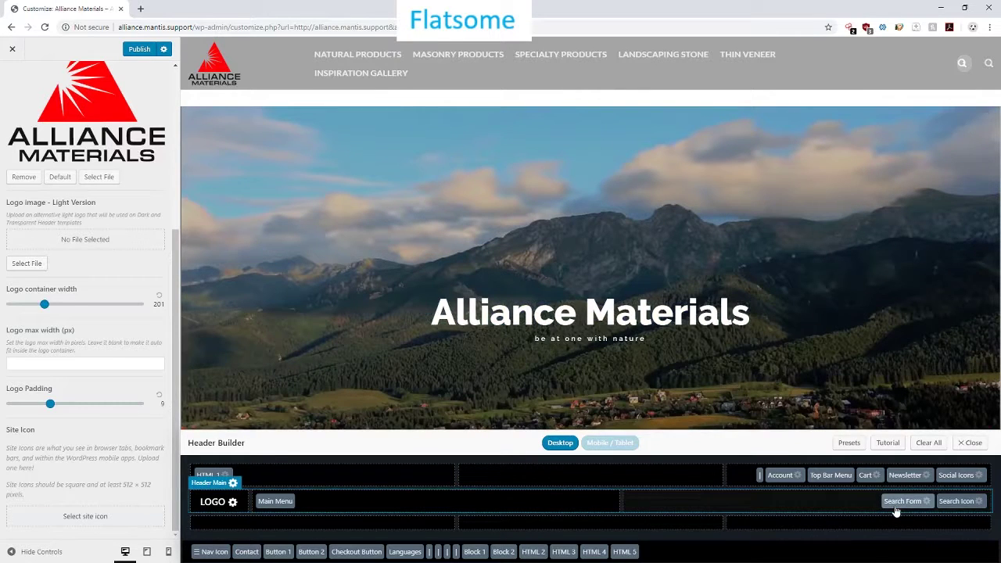
left_click_drag(896, 504, 383, 479)
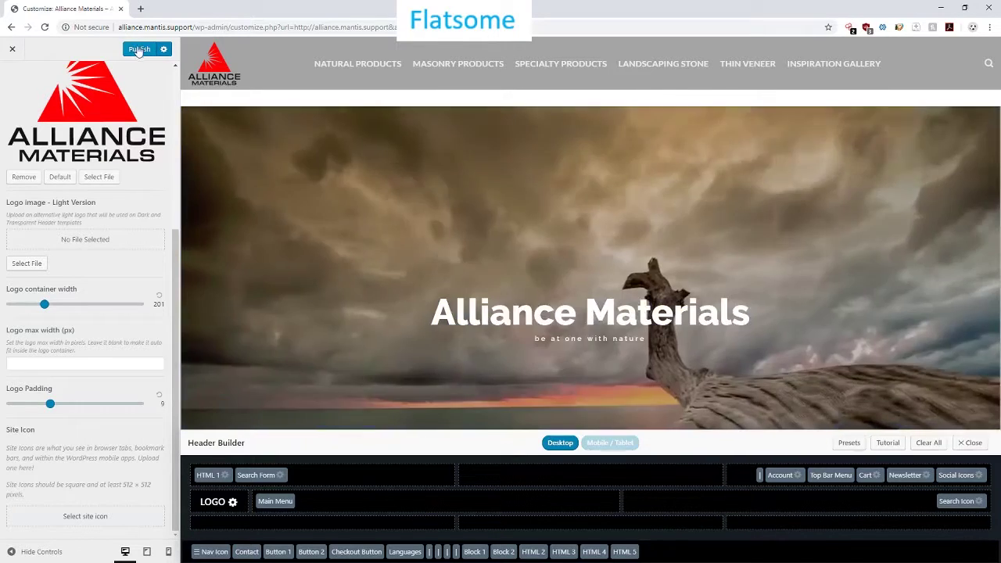
left_click(13, 49)
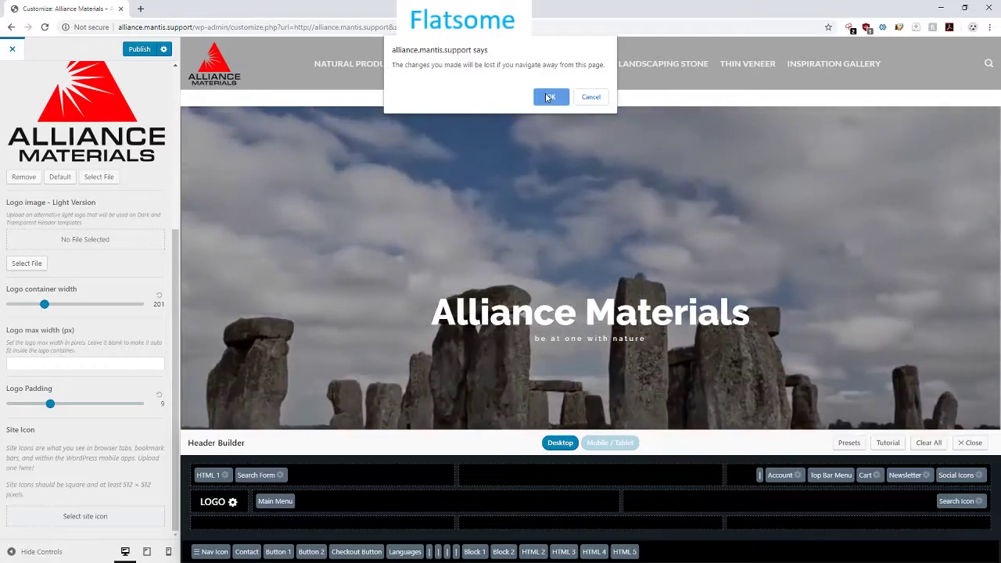
left_click(550, 96)
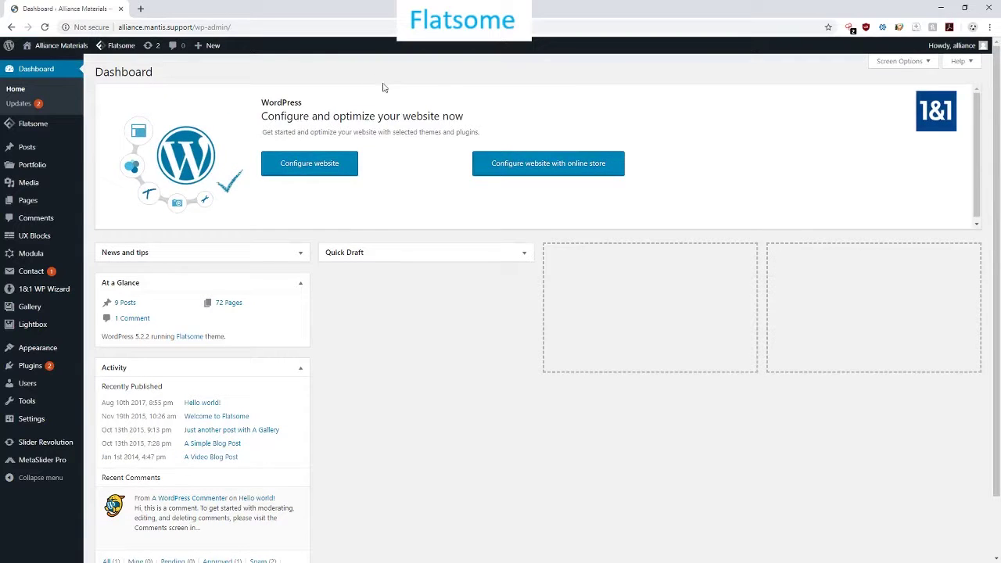
mouse_move(117, 46)
mouse_move(133, 64)
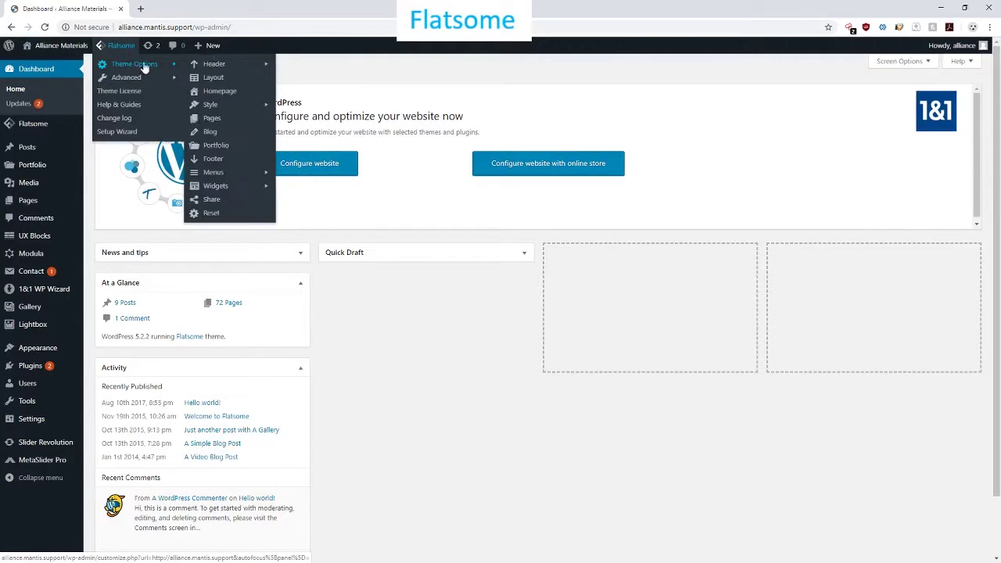
mouse_move(200, 66)
mouse_move(222, 105)
mouse_move(225, 180)
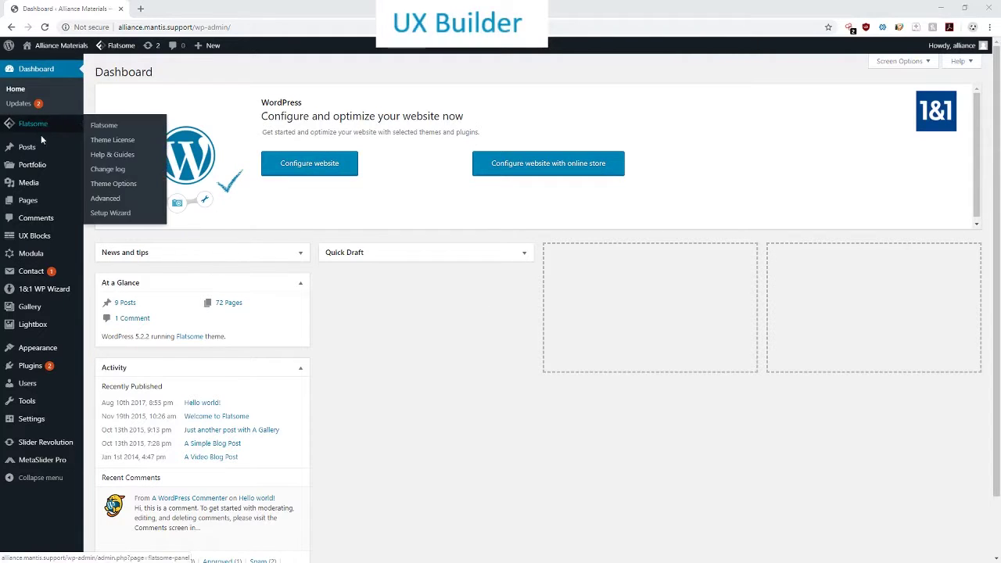
Step: Open the list of all pages and look through it
left_click(24, 205)
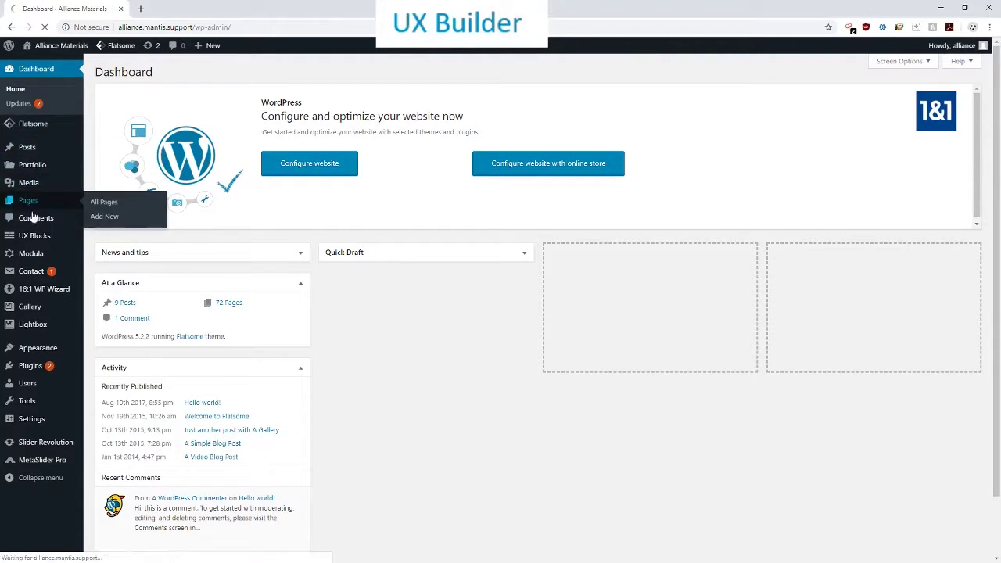
scroll(218, 386, "down", 4)
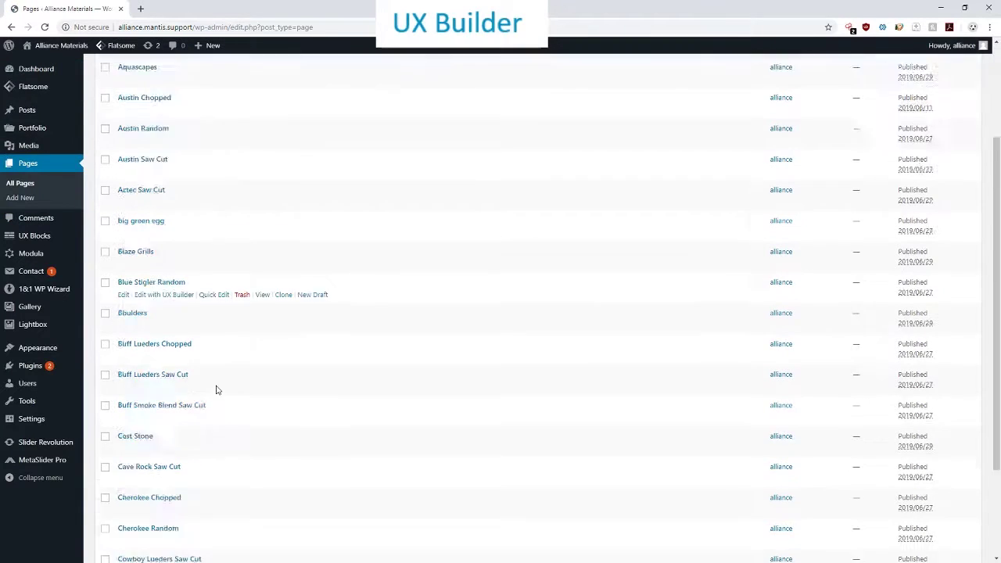
scroll(219, 424, "up", 4)
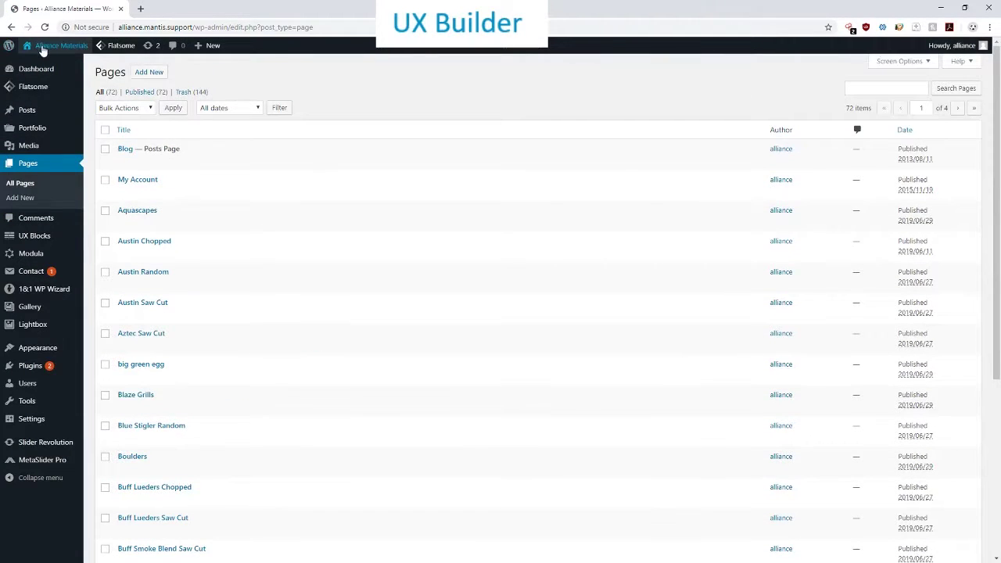
Step: Visit the live site and open the Big Green Egg page under Specialty Products in UX Builder
mouse_move(49, 51)
left_click(36, 66)
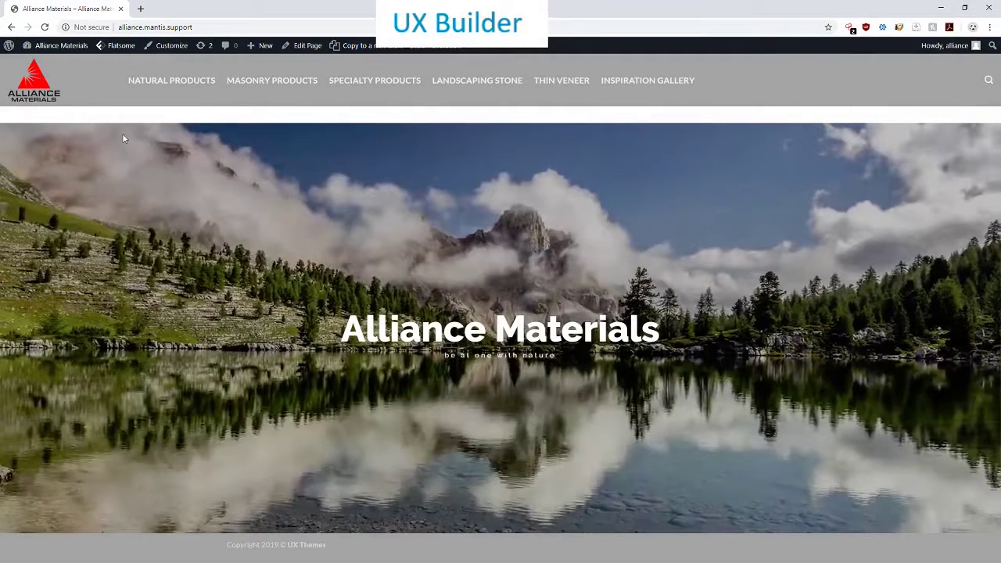
left_click(365, 84)
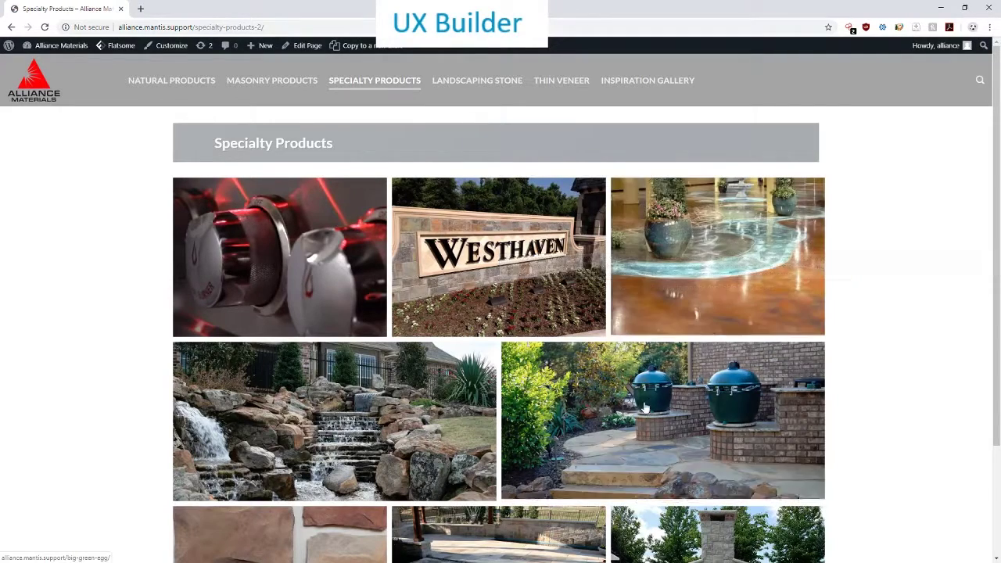
left_click(613, 375)
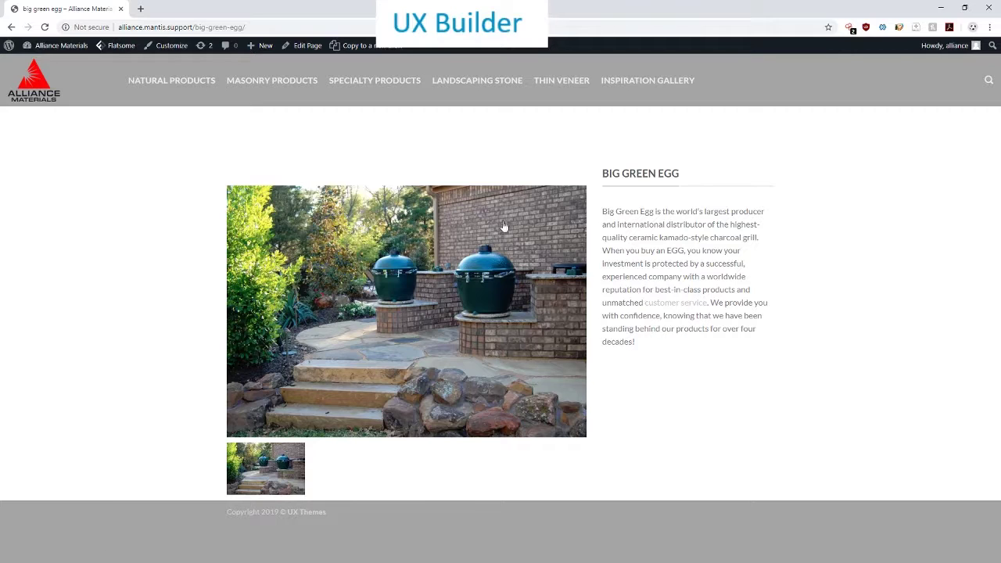
mouse_move(315, 54)
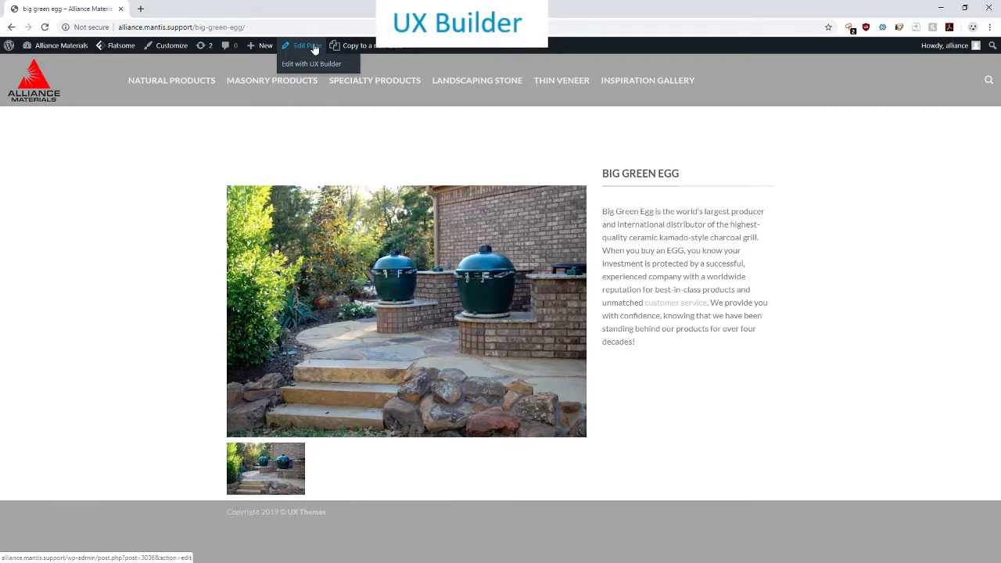
left_click(298, 62)
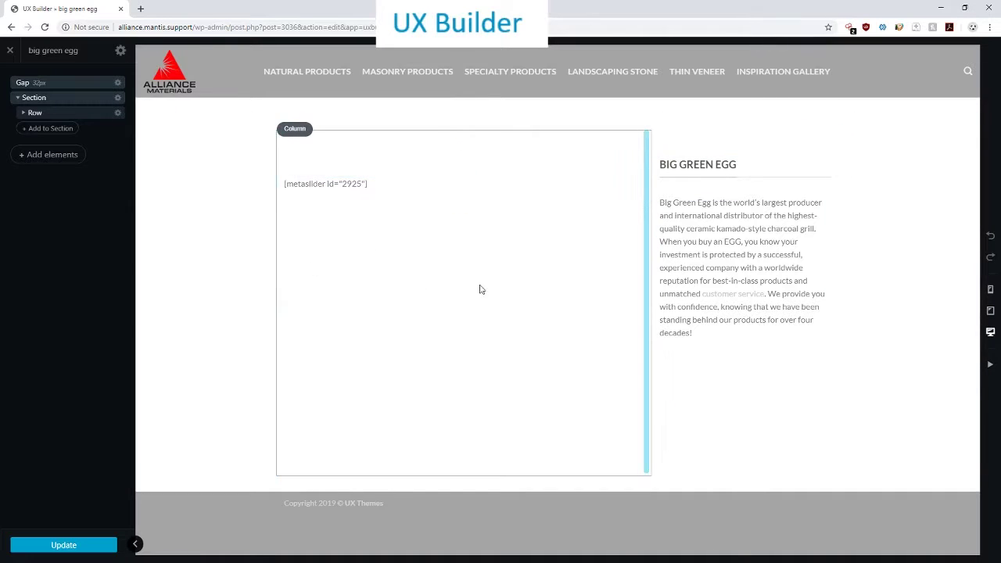
Step: Try removing the link from "customer service" in the Big Green Egg description, cancel the text edit, and return to the element list
left_click(726, 259)
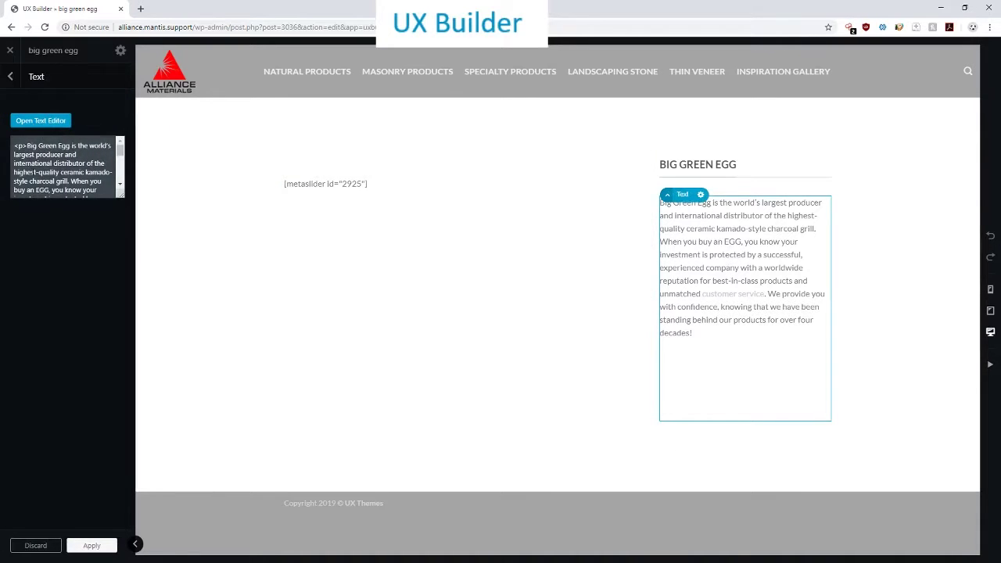
left_click(42, 123)
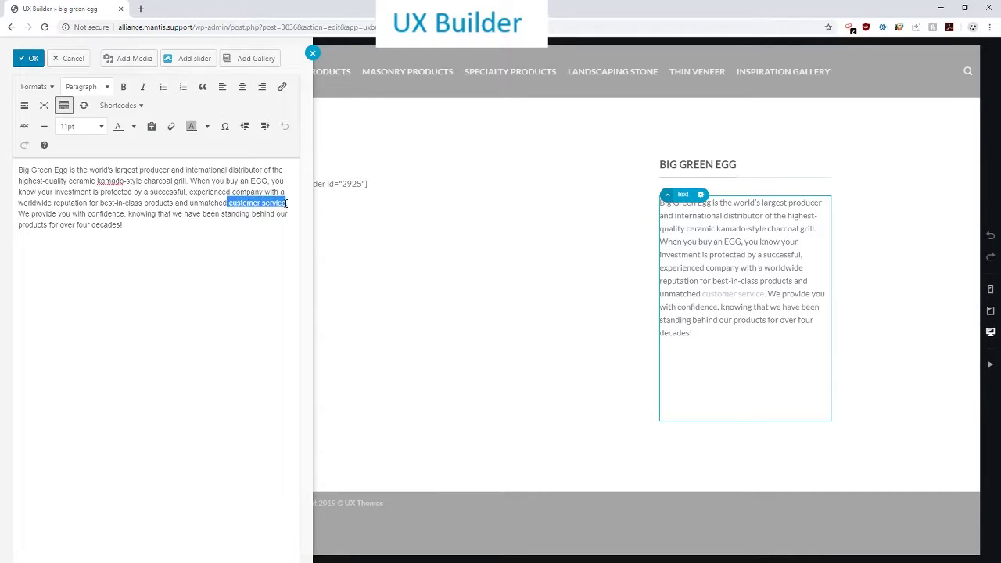
right_click(251, 203)
left_click(219, 230)
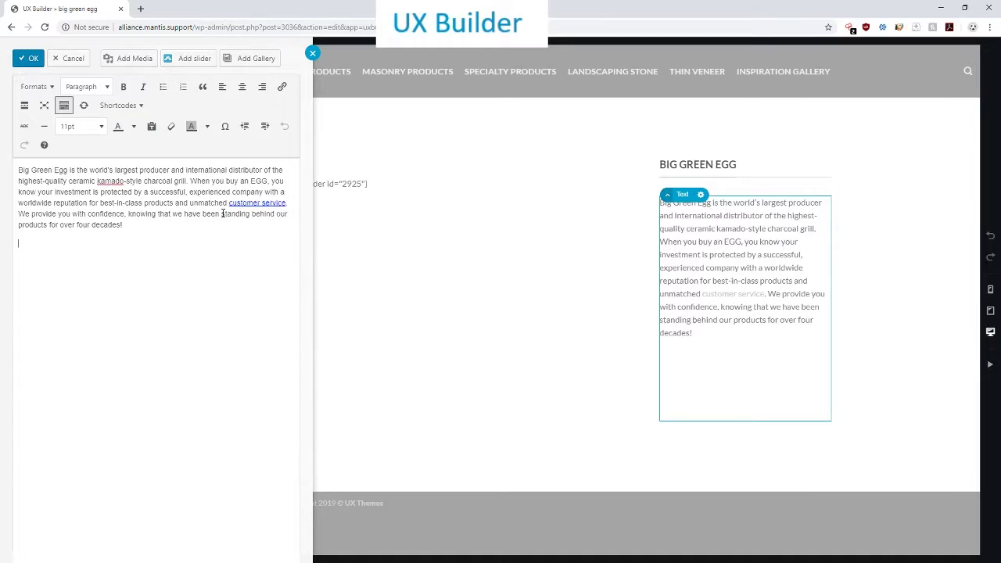
left_click_drag(229, 202, 290, 202)
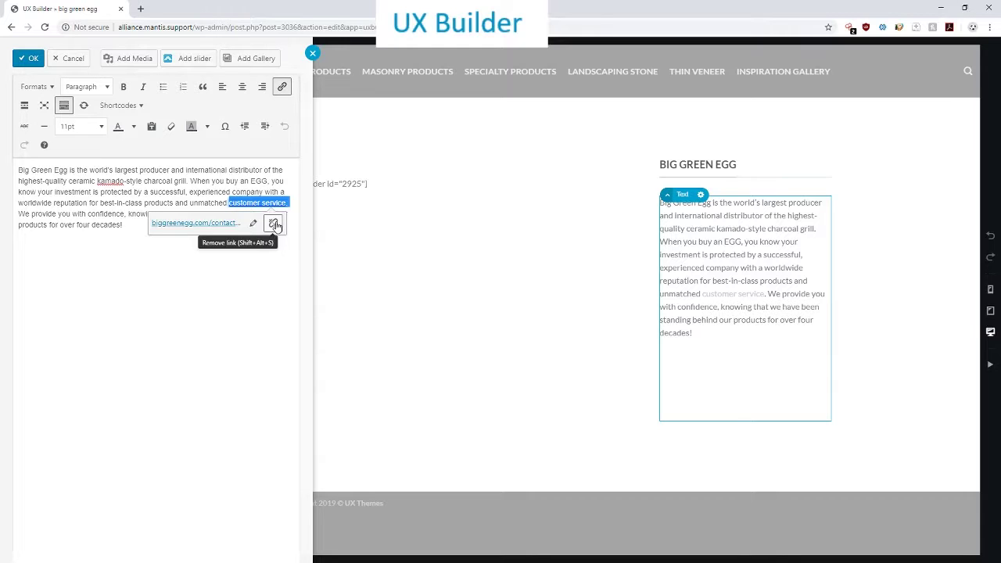
left_click(275, 224)
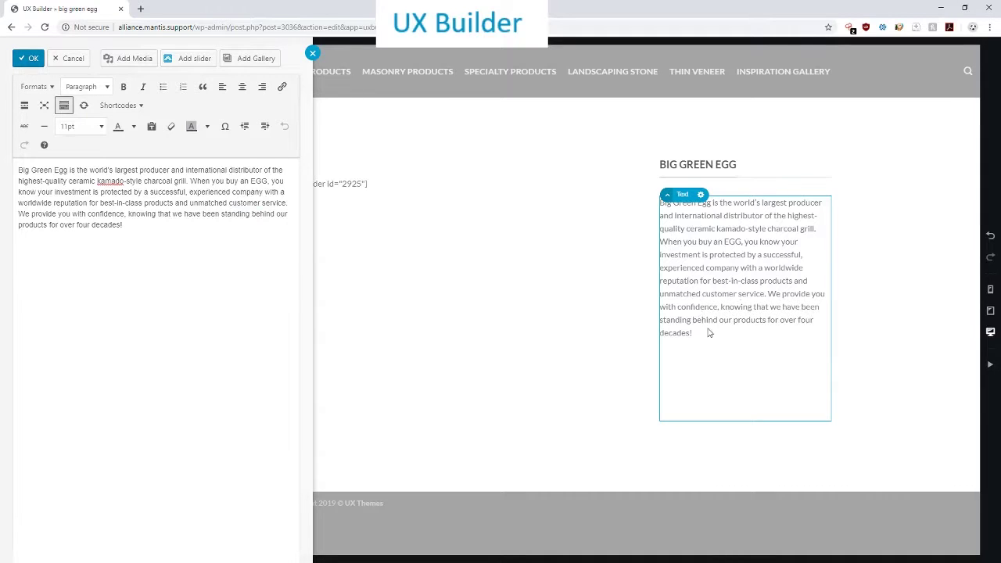
left_click(74, 59)
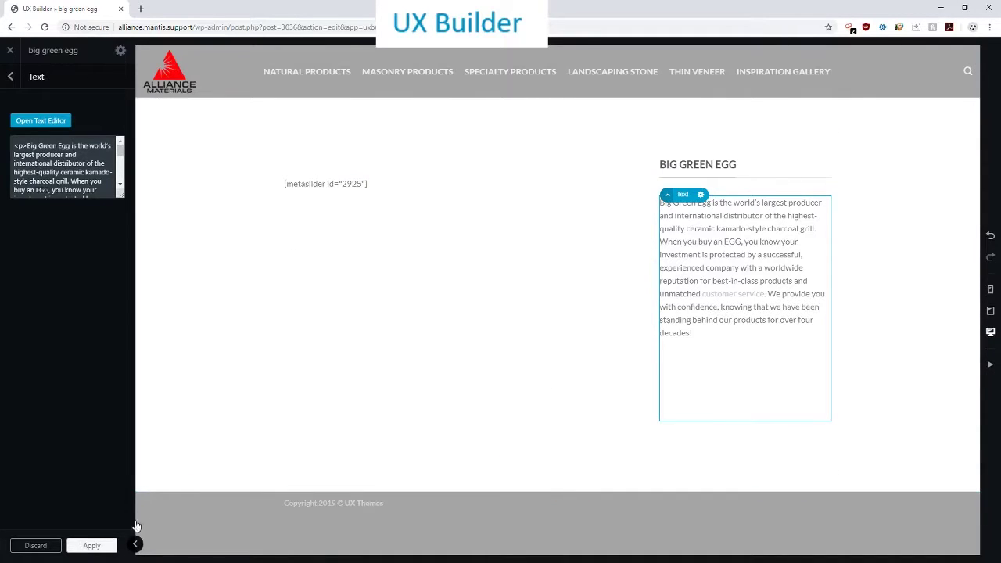
left_click(88, 544)
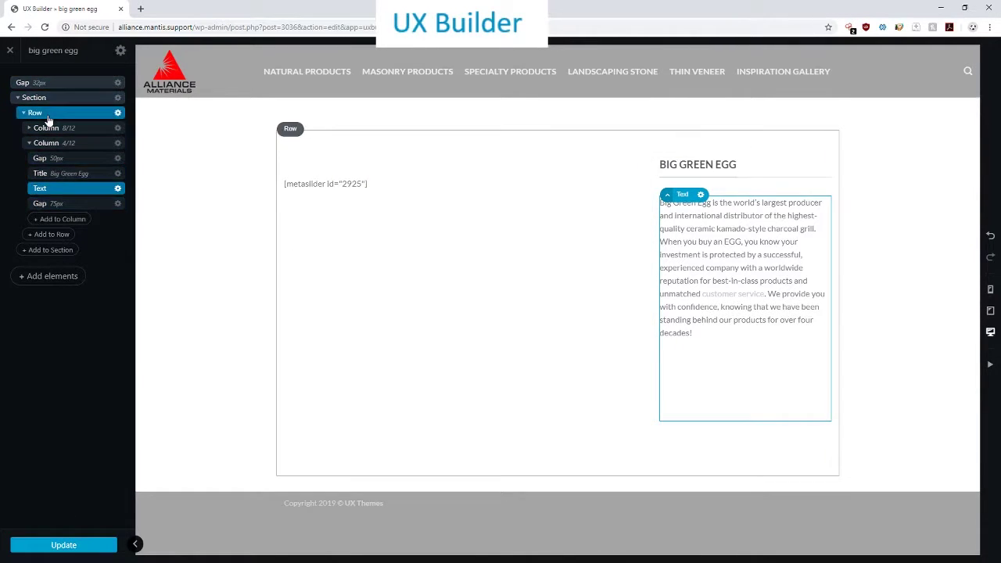
Step: Open the settings of the gap above the Big Green Egg title and shrink the browser window to about phone width
left_click(726, 146)
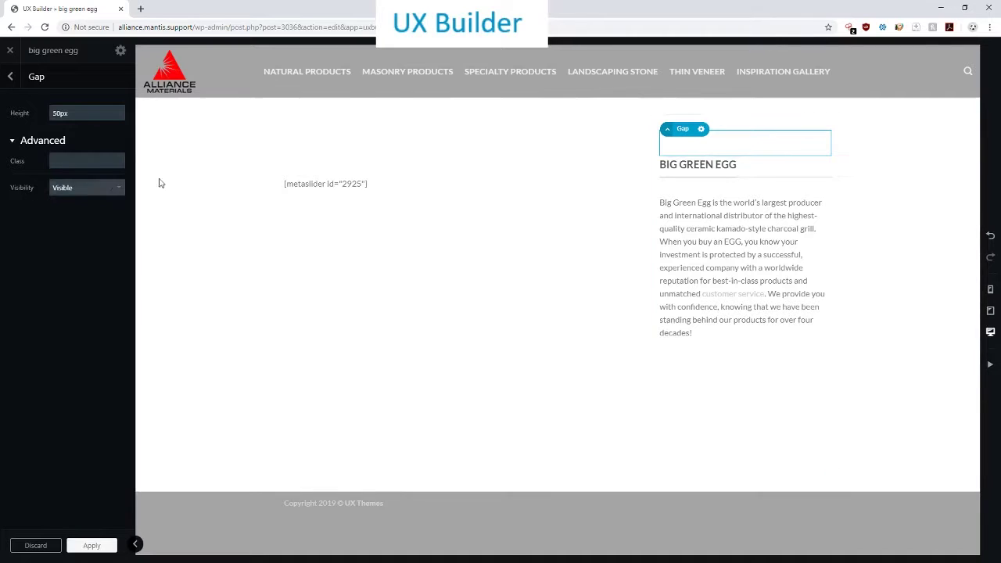
double_click(861, 12)
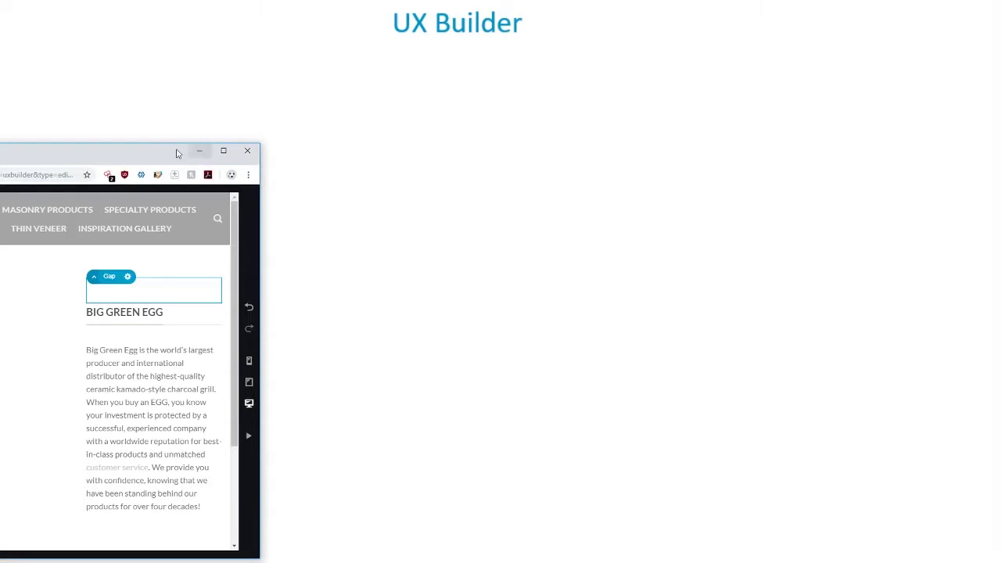
left_click_drag(155, 153, 756, 33)
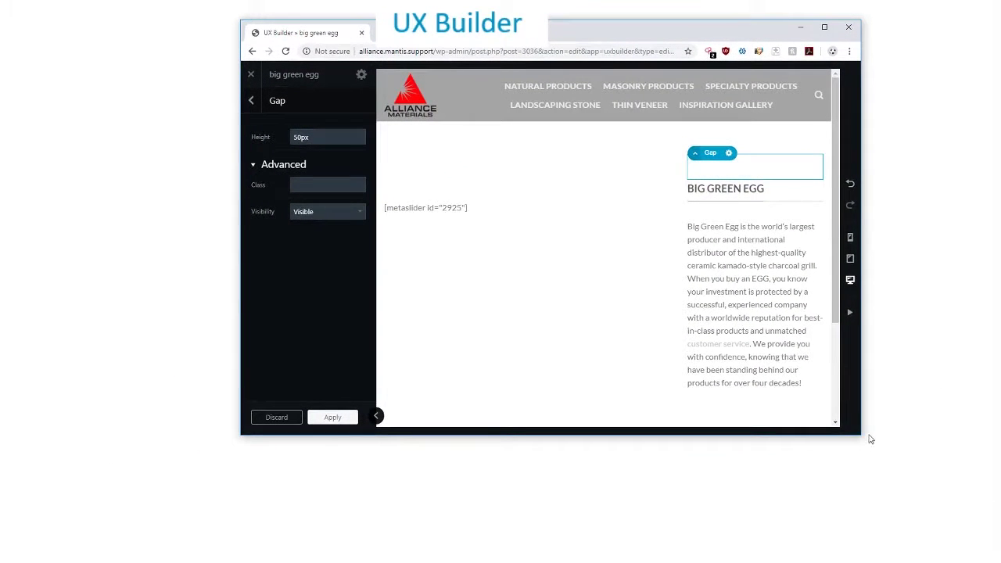
left_click_drag(862, 440, 520, 465)
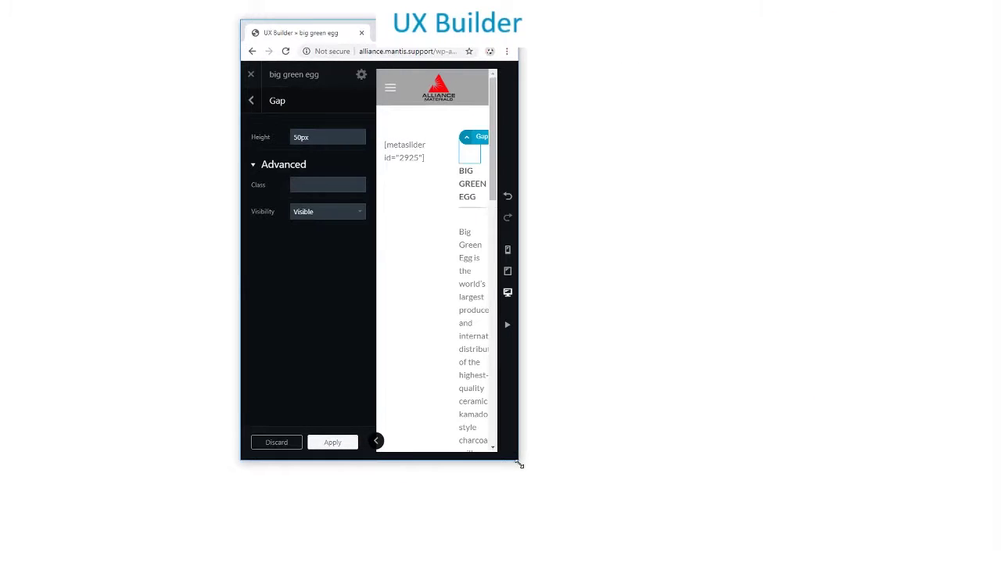
Step: Preview the page at phone size in the maximized browser window and set the gap's visibility to Hide for Mobile
left_click(508, 249)
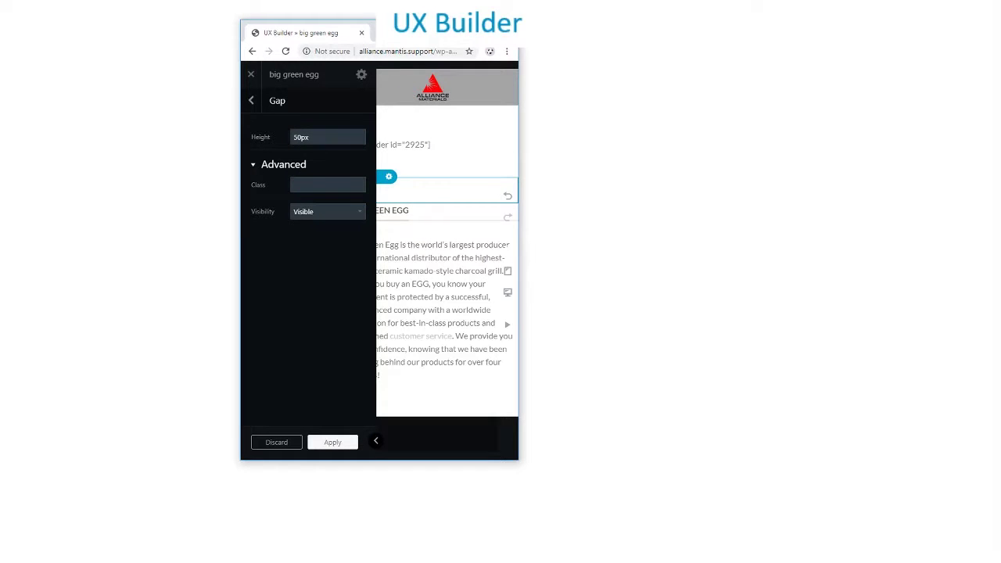
left_click(483, 27)
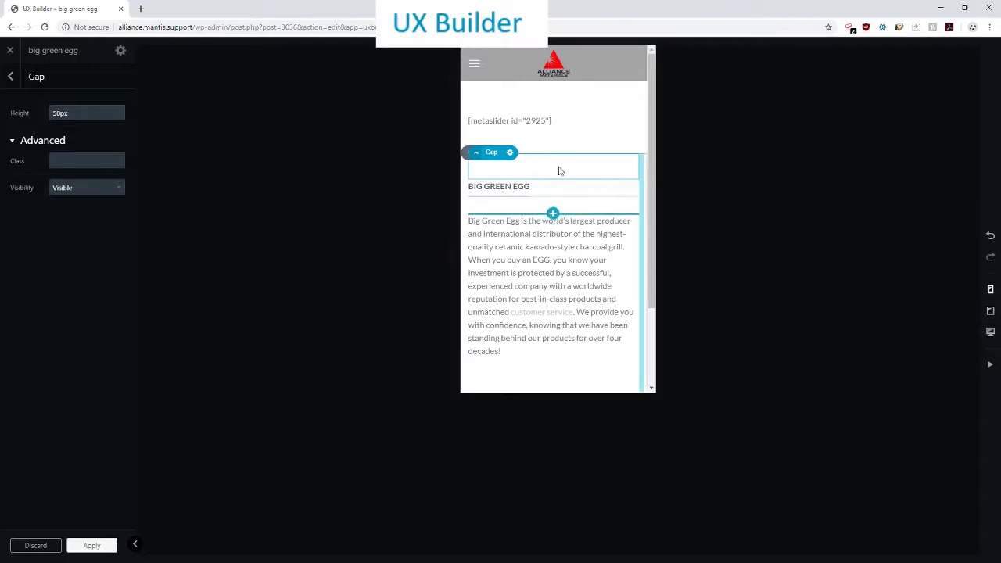
left_click(76, 188)
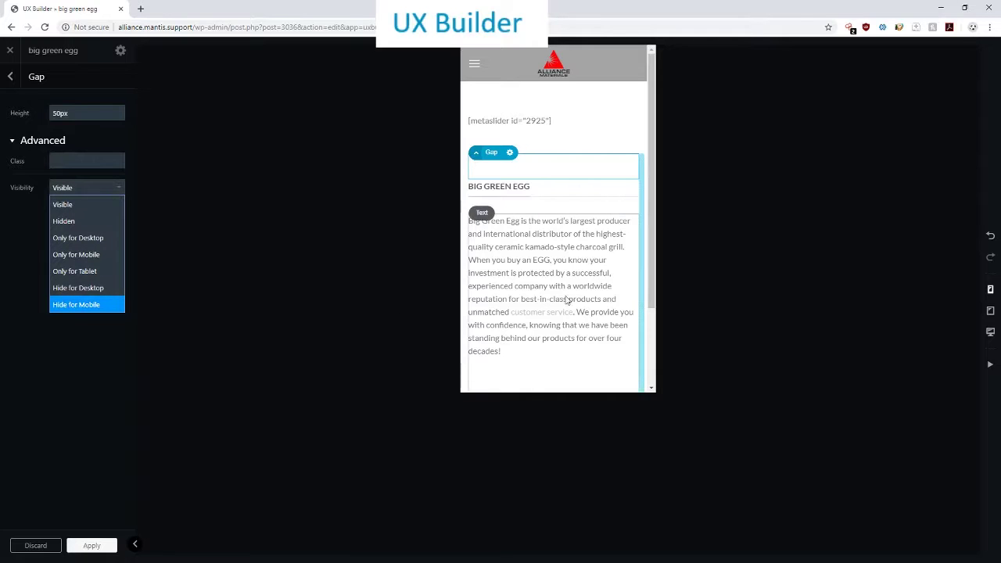
left_click(70, 305)
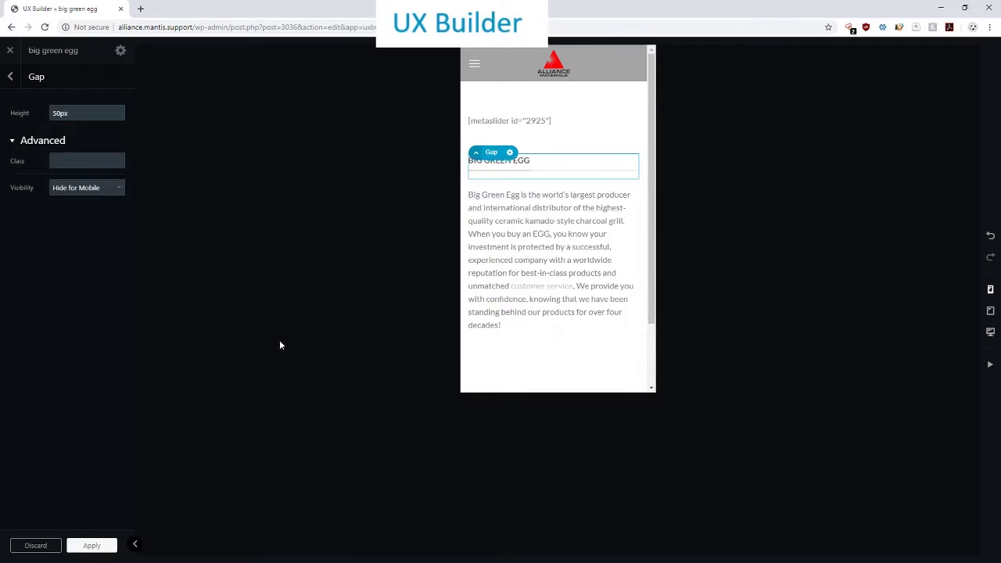
Step: Compare the Big Green Egg page in the desktop, phone and tablet previews, ending on desktop
left_click(990, 332)
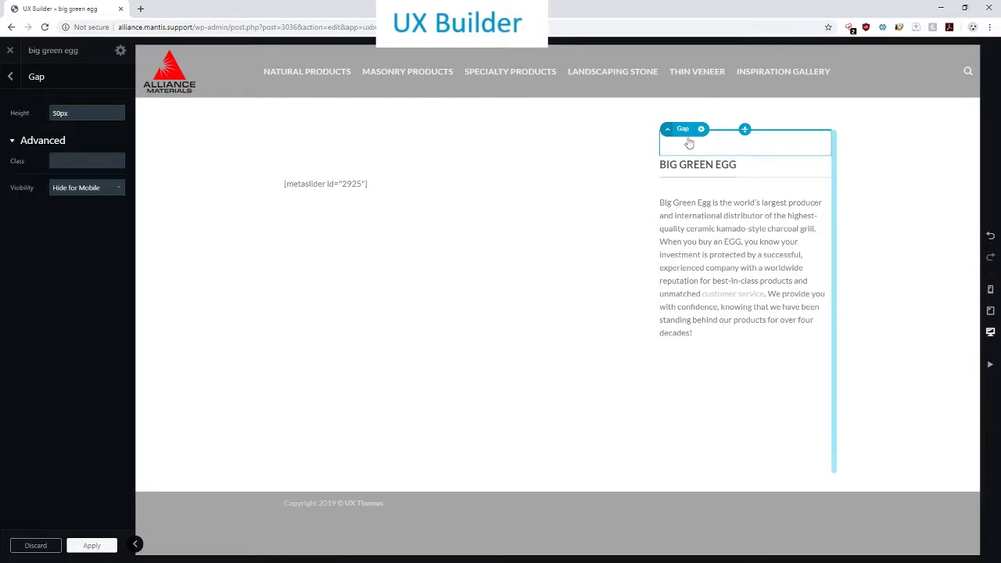
left_click(990, 290)
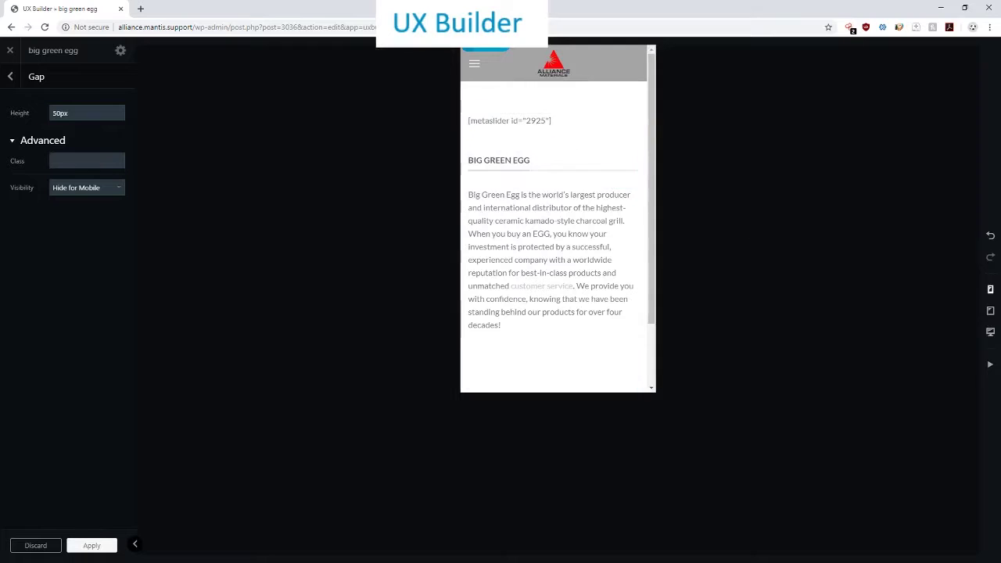
left_click(990, 309)
left_click(990, 332)
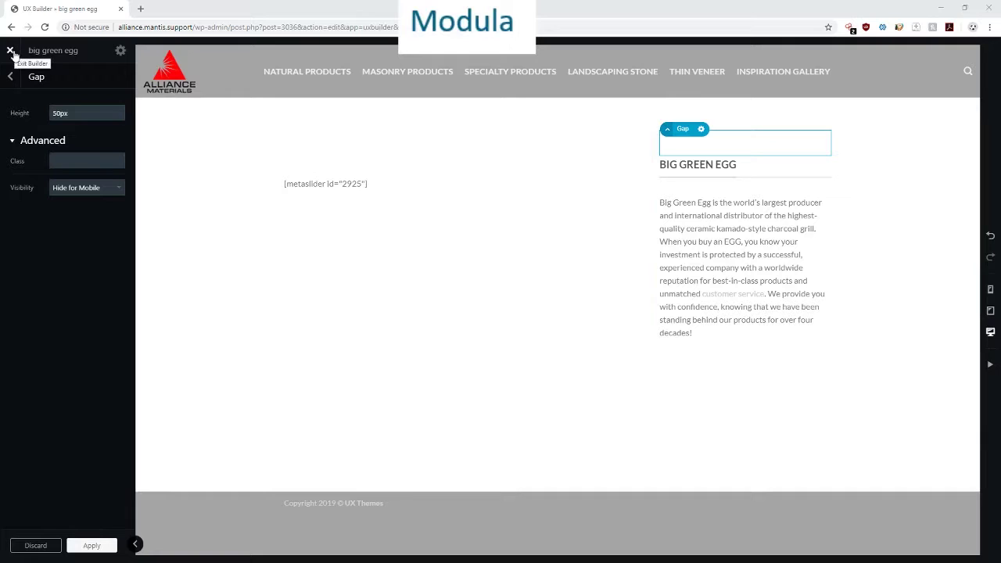
Step: Discard the gap's visibility change and exit the builder without saving
left_click(35, 546)
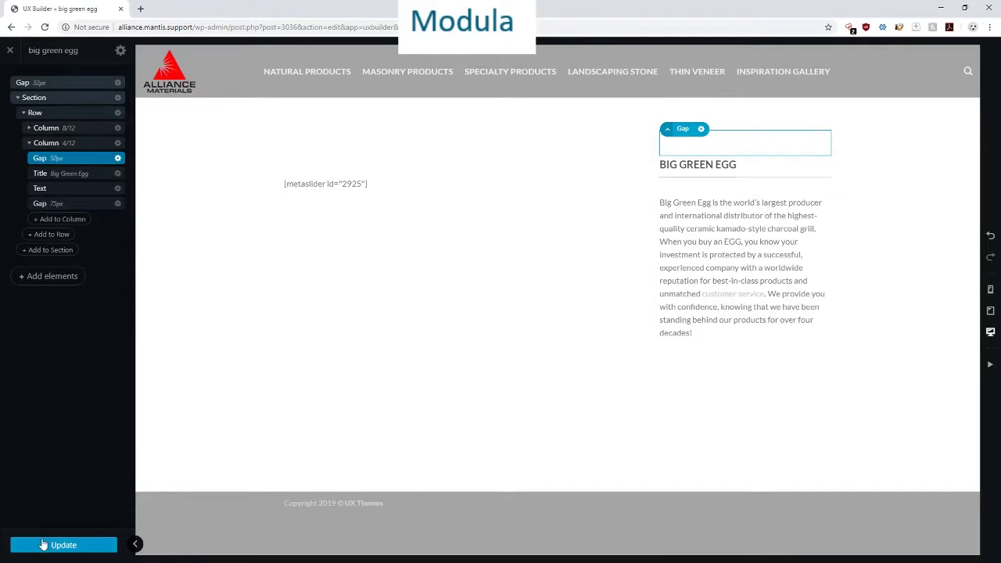
left_click(10, 50)
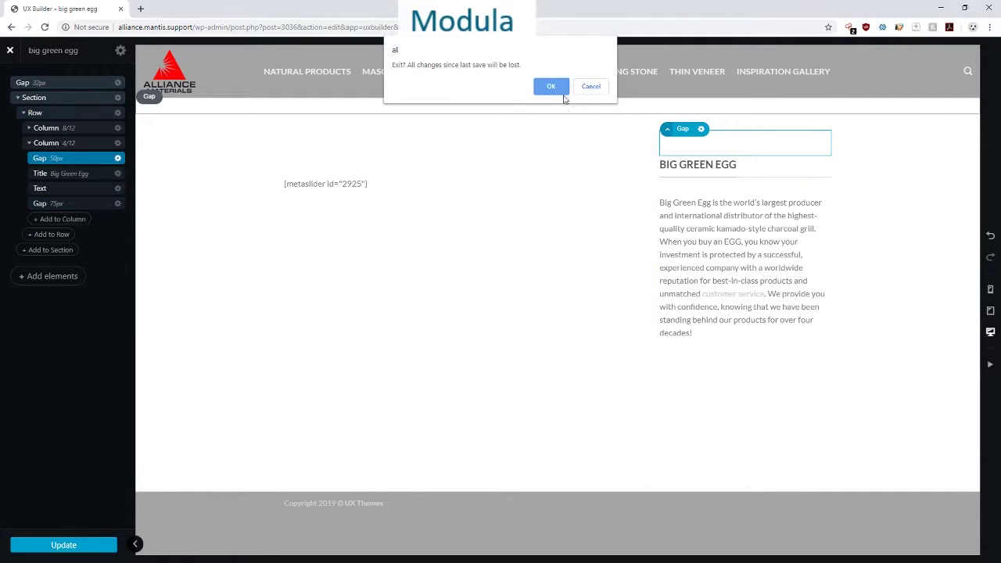
left_click(550, 88)
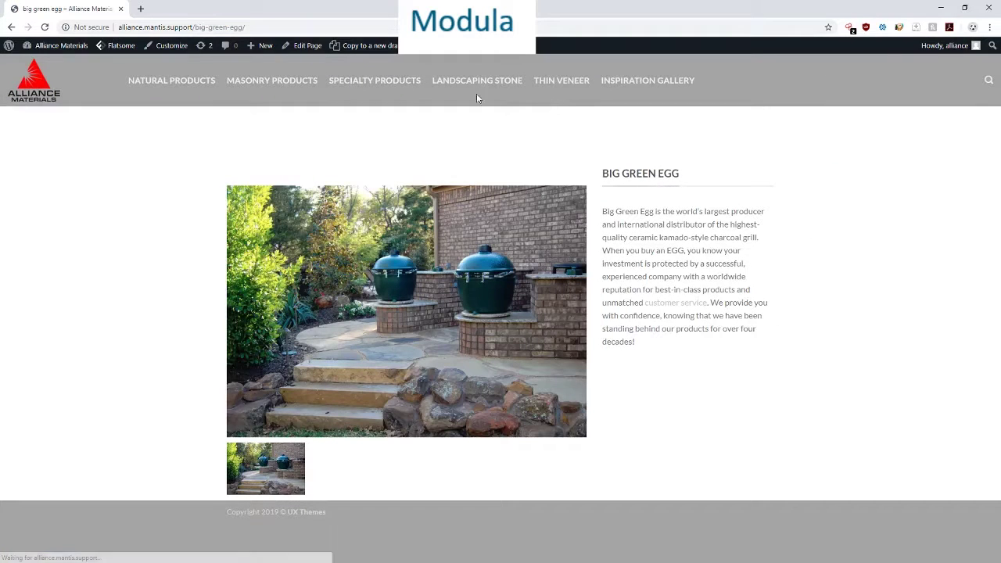
Step: Open the Natural Products page on the live site and filter its gallery by the Random style
left_click(166, 85)
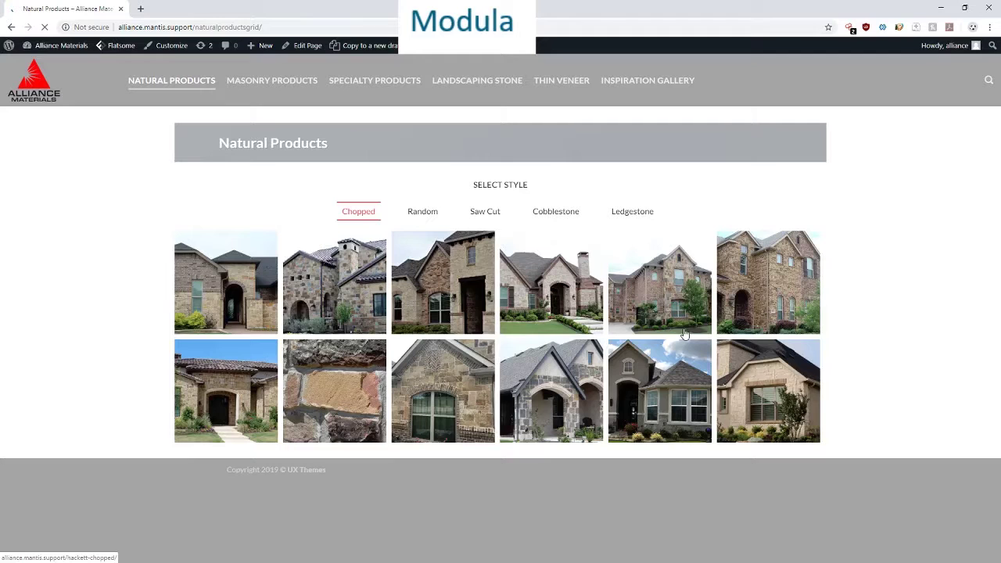
left_click(442, 219)
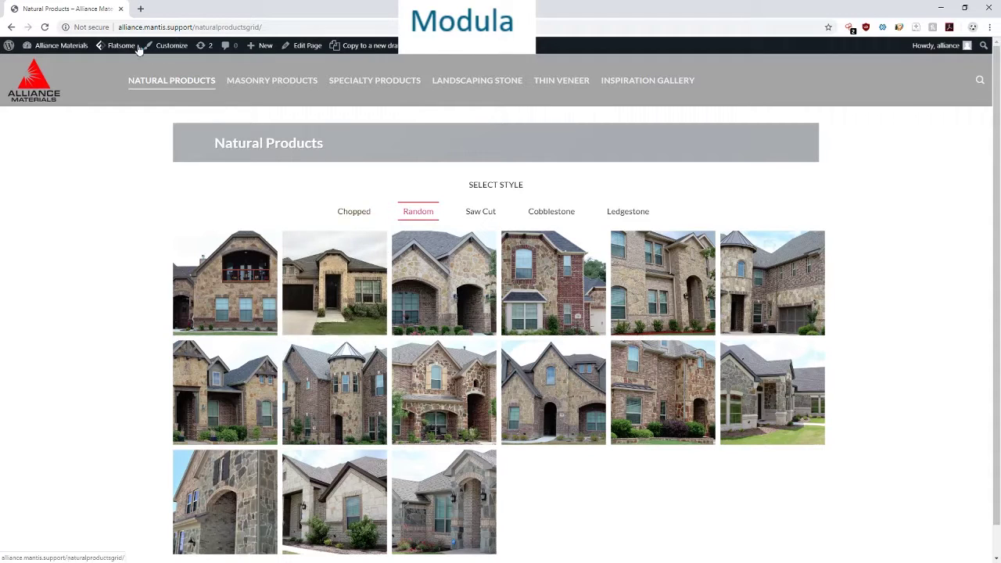
Step: Go to the WordPress dashboard and open the list of Modula galleries
mouse_move(135, 47)
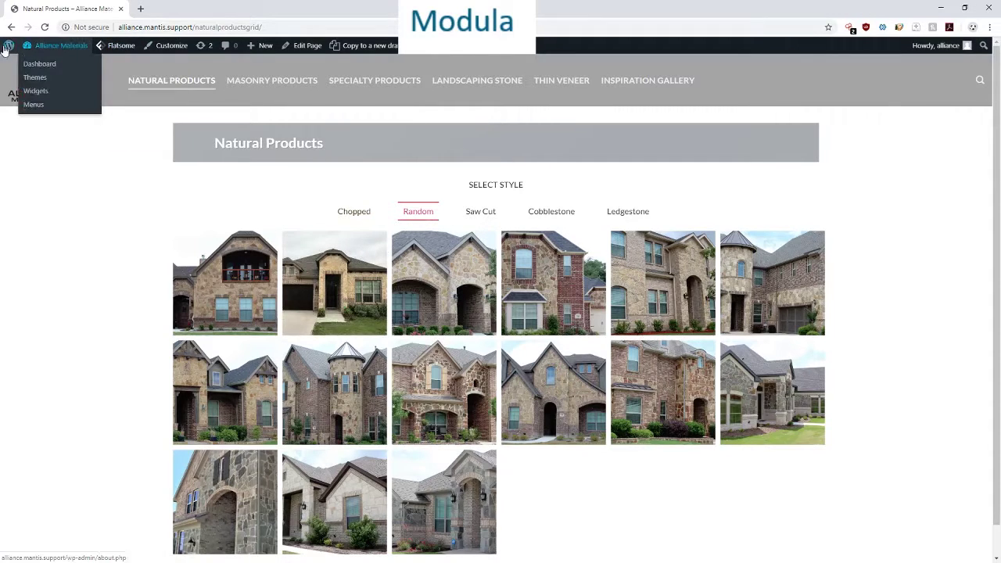
mouse_move(73, 49)
left_click(40, 65)
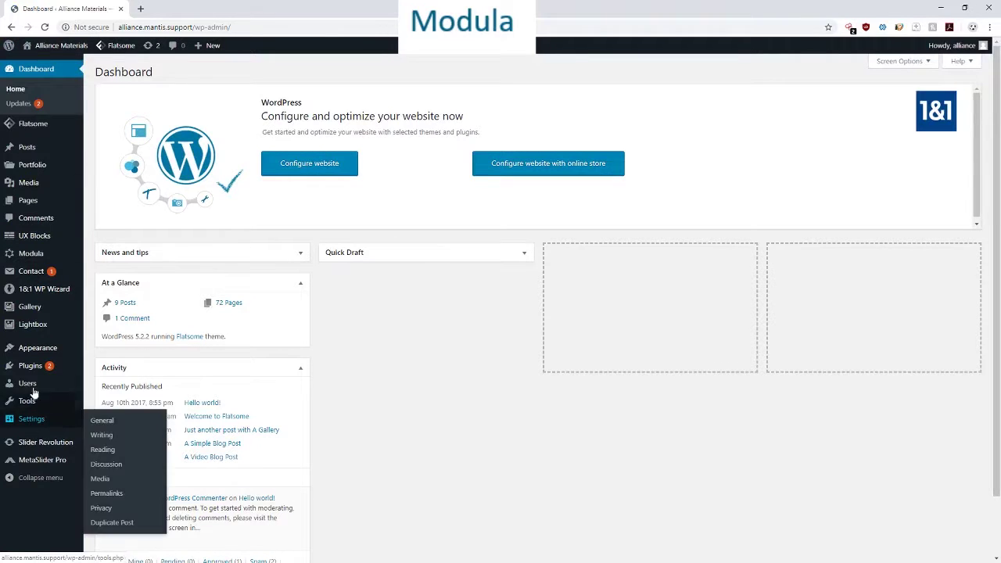
mouse_move(37, 253)
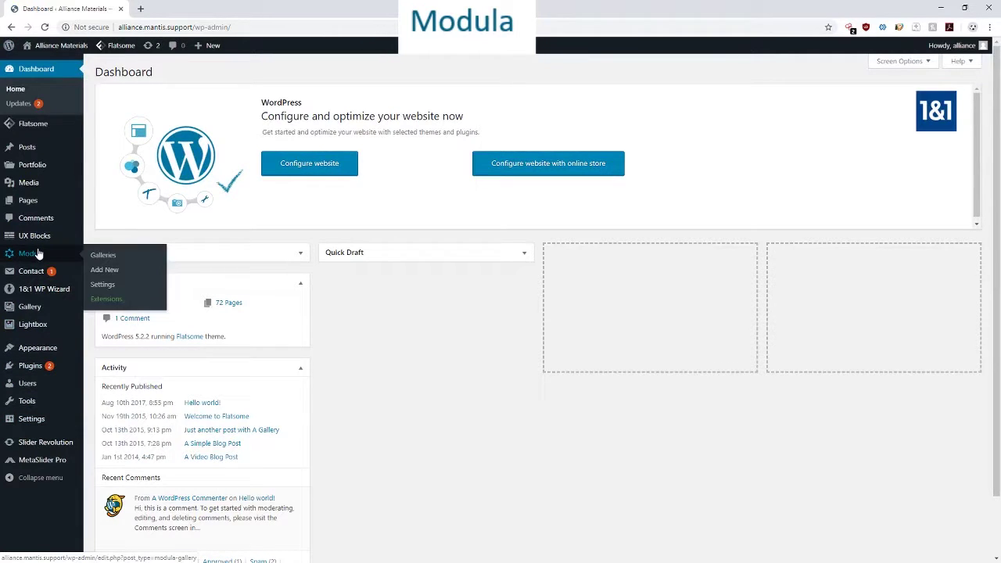
left_click(104, 256)
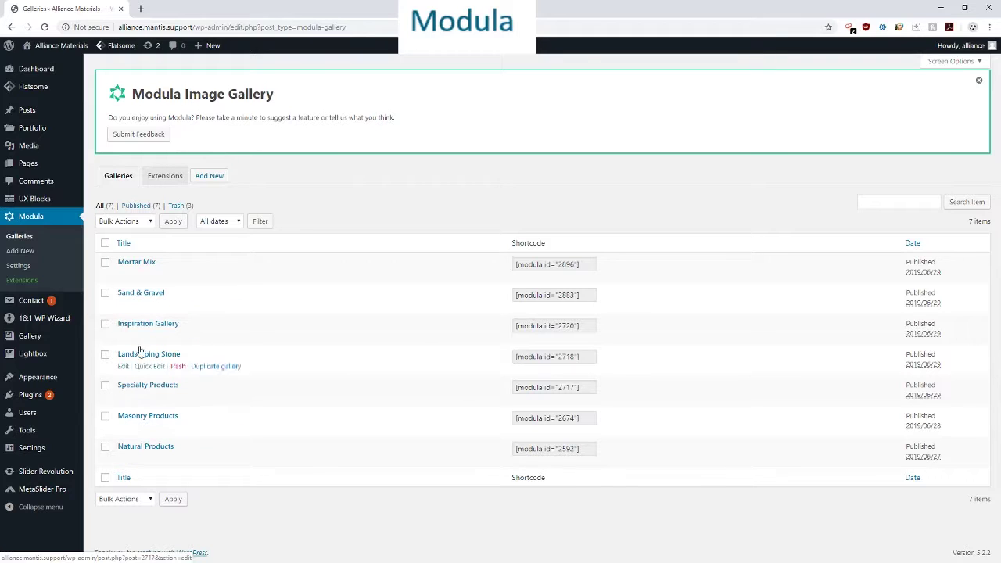
Step: Open the Sand & Gravel gallery for editing and look through its images
left_click(143, 294)
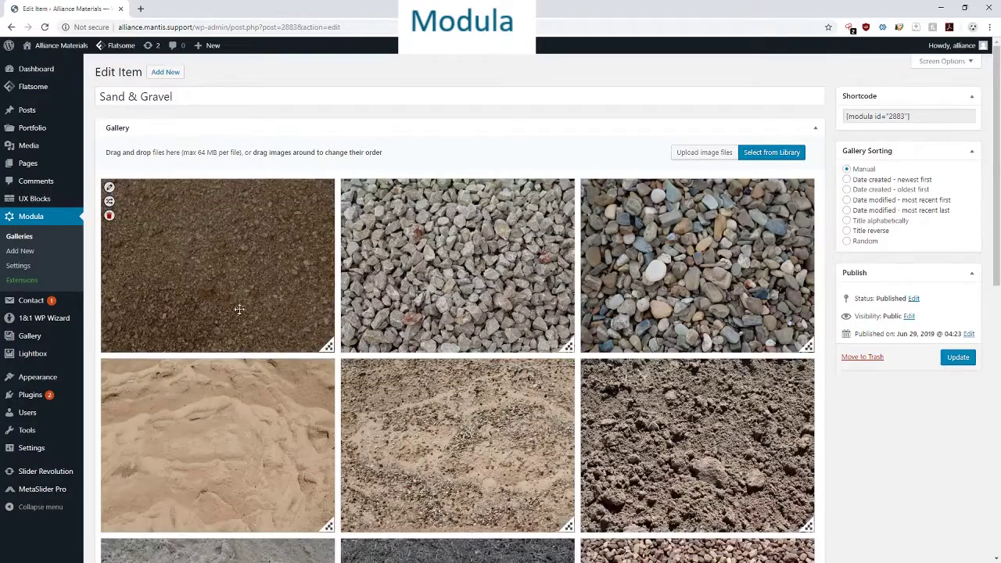
scroll(509, 234, "down", 3)
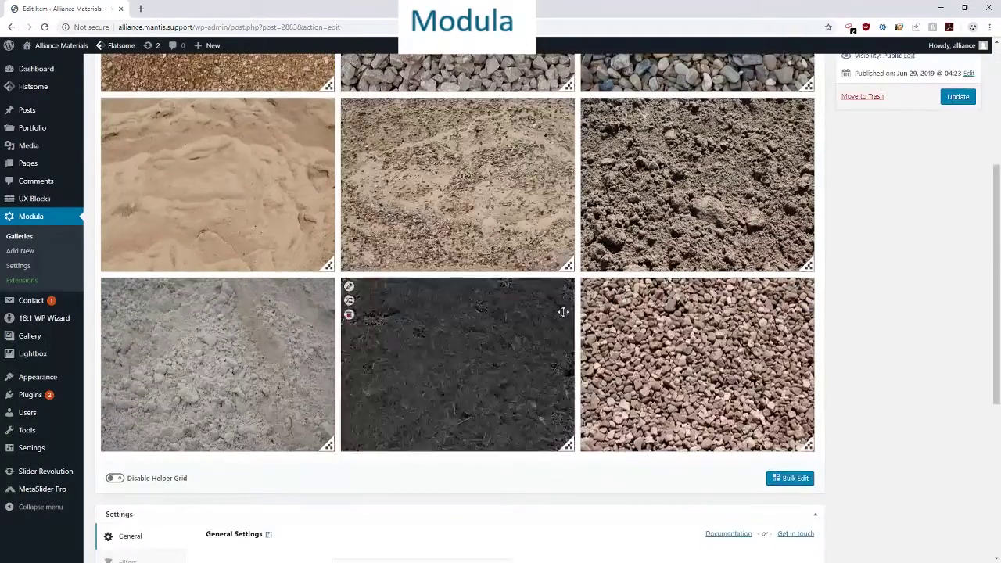
scroll(542, 277, "up", 3)
scroll(688, 273, "down", 1)
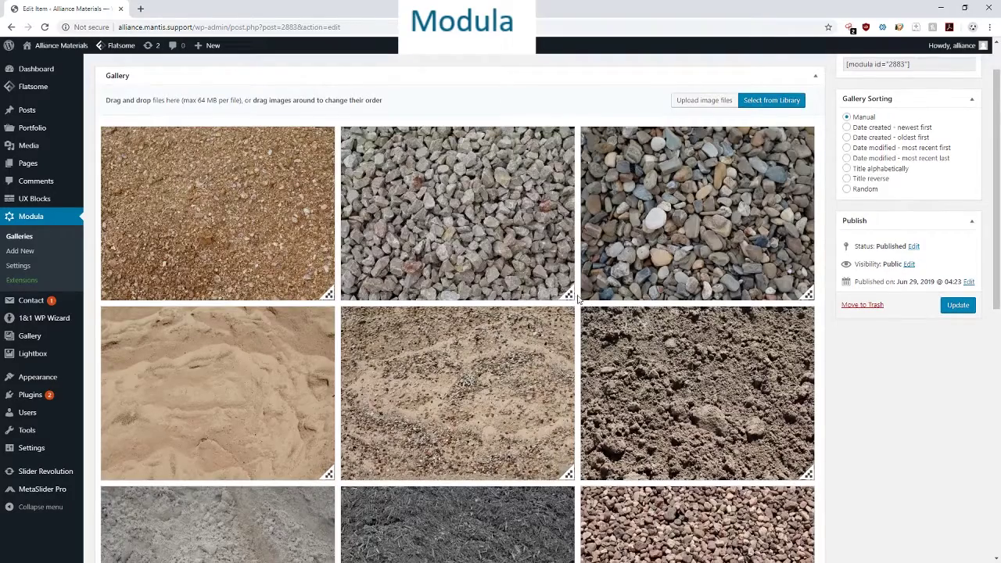
scroll(451, 243, "down", 3)
scroll(328, 316, "up", 3)
scroll(328, 316, "up", 1)
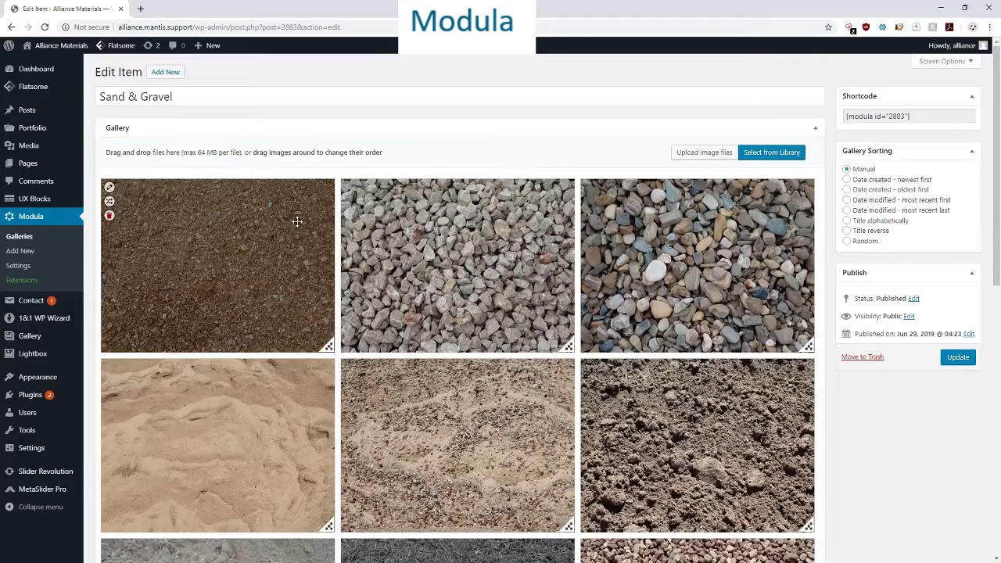
Step: Open the live site in a new browser tab and look through the Specialty Products page
mouse_move(79, 51)
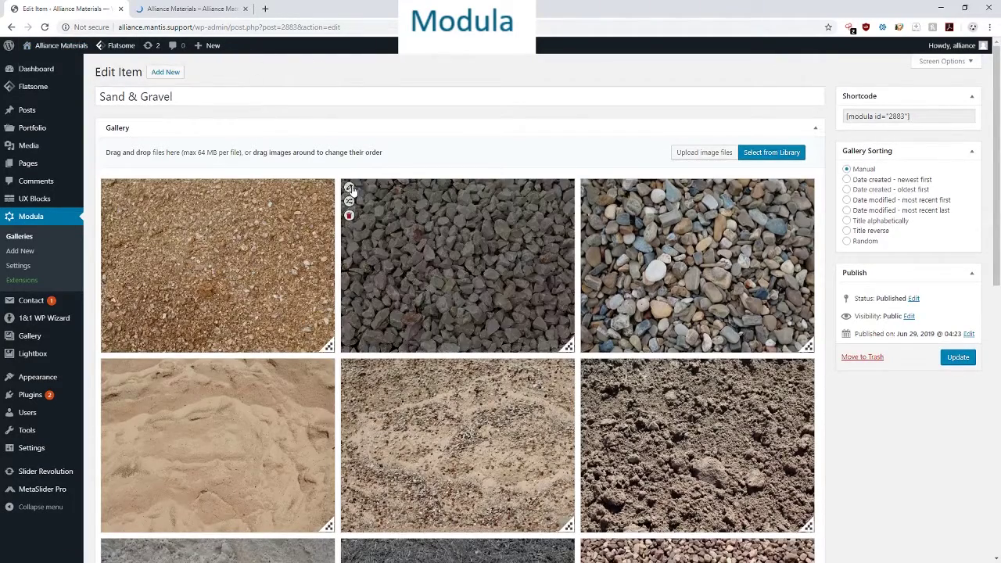
scroll(353, 190, "down", 2)
left_click(173, 6)
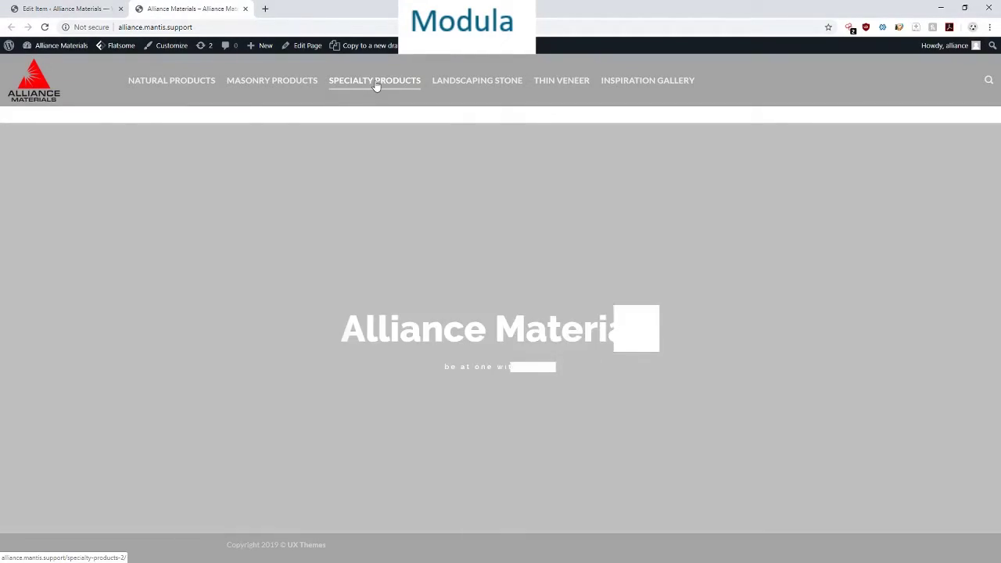
left_click(376, 88)
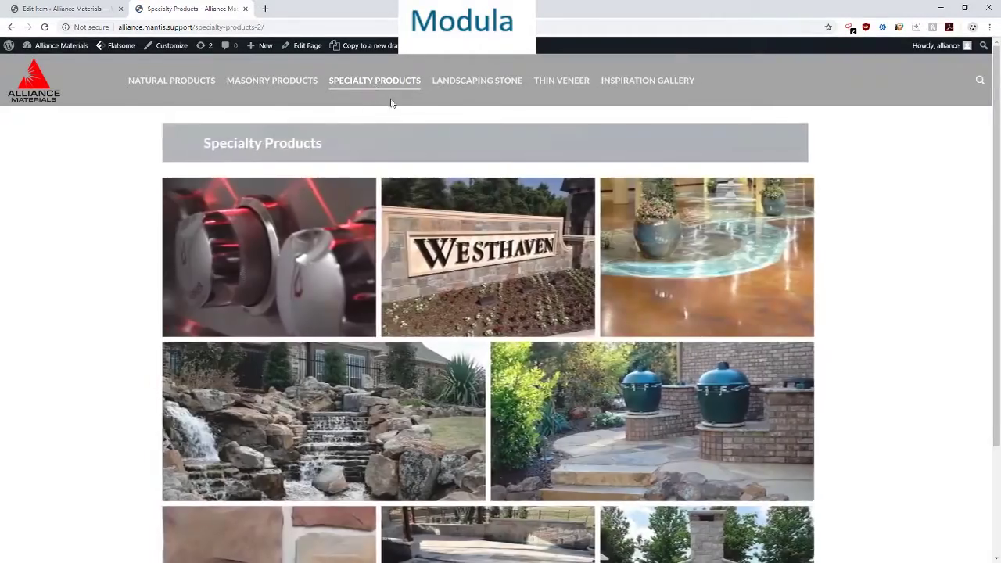
scroll(557, 288, "down", 2)
scroll(558, 288, "up", 2)
Step: Go to Masonry Products on the live site and open its Sand & Gravel page
left_click(315, 104)
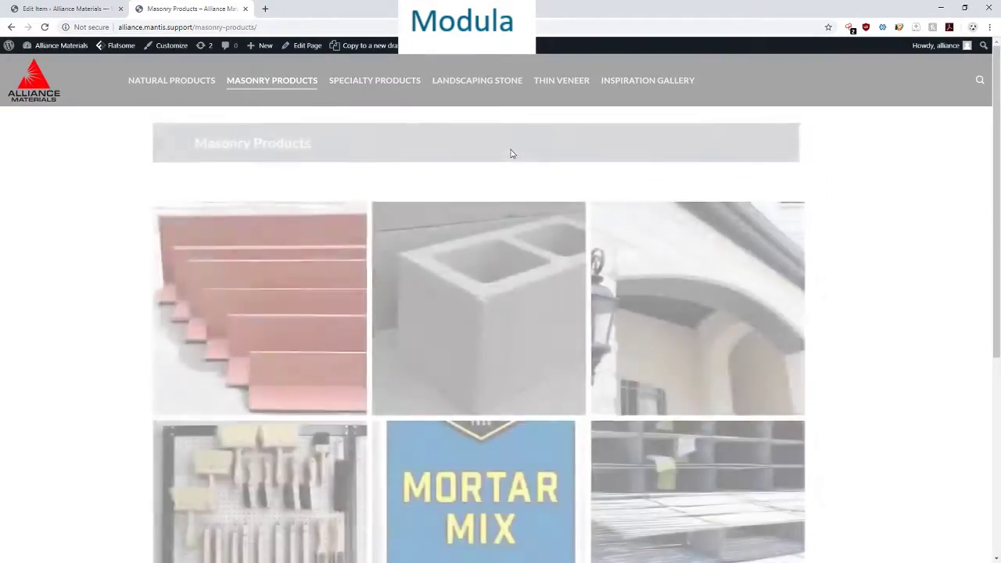
scroll(509, 152, "down", 4)
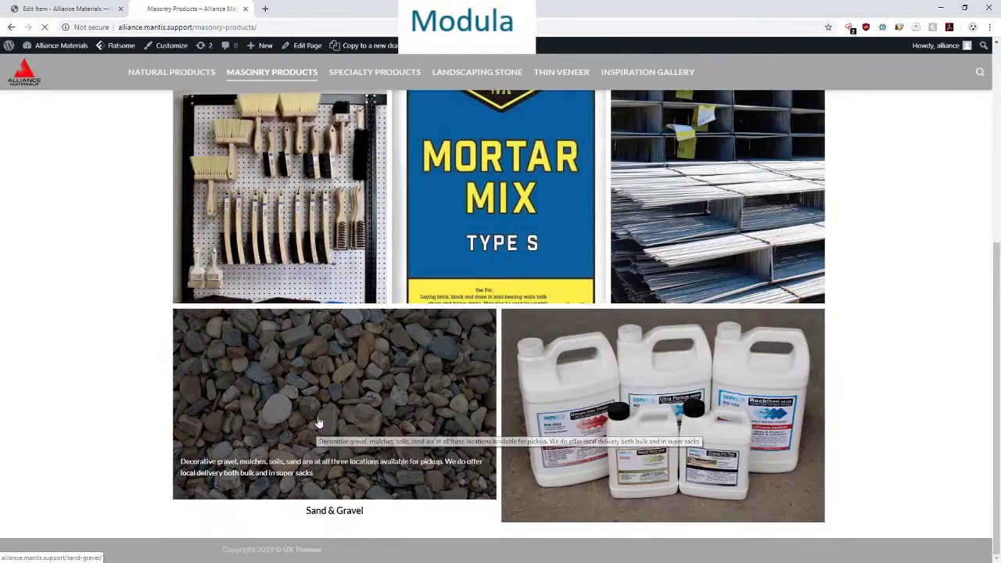
left_click(321, 419)
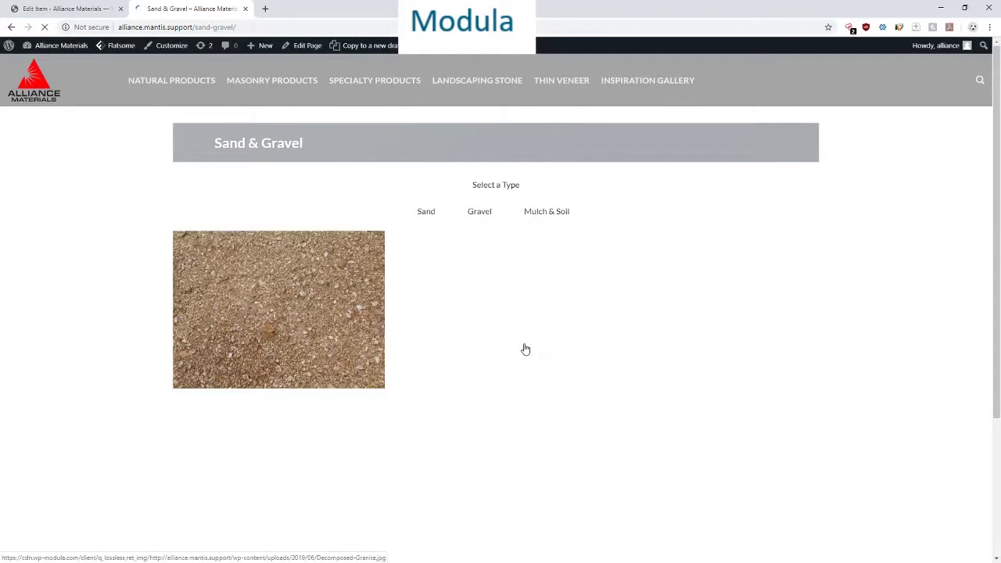
Step: Compare the image layout of the Sand & Gravel gallery in the editor with the live page
left_click(90, 3)
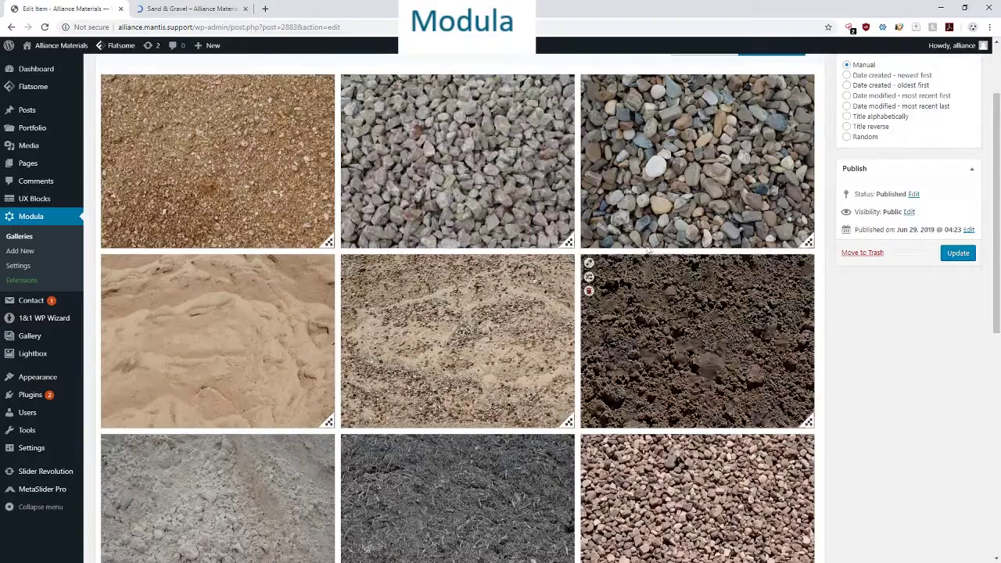
scroll(426, 352, "down", 3)
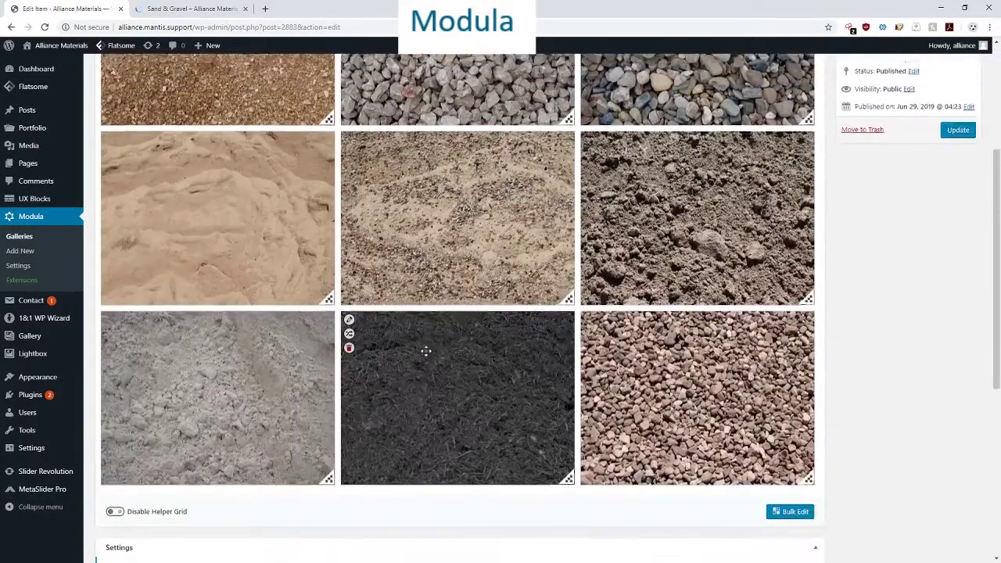
scroll(424, 348, "up", 2)
scroll(423, 342, "up", 1)
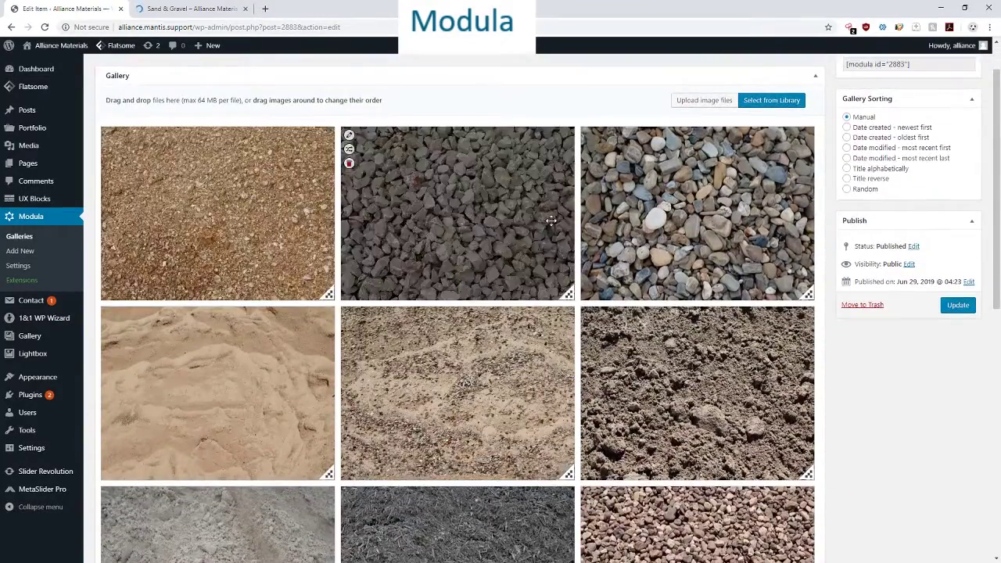
left_click(192, 8)
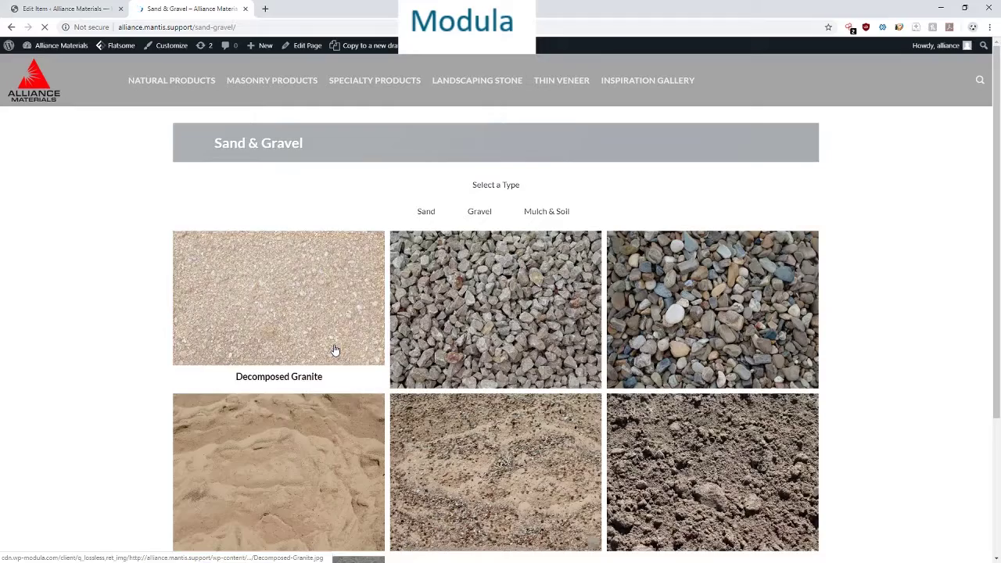
Step: Narrow the first image of the Sand & Gravel gallery to about half its width and update the gallery
left_click(43, 4)
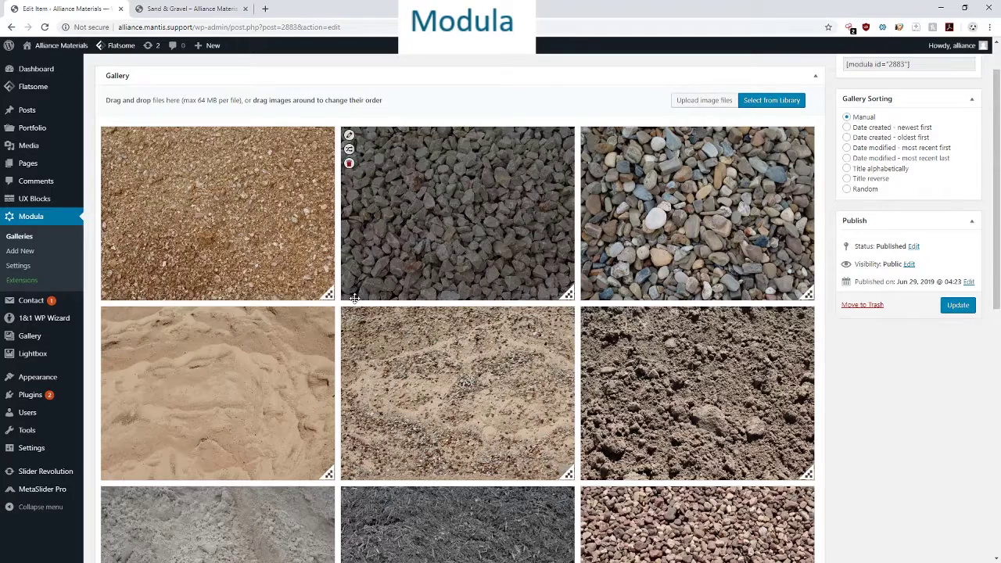
left_click_drag(329, 293, 210, 296)
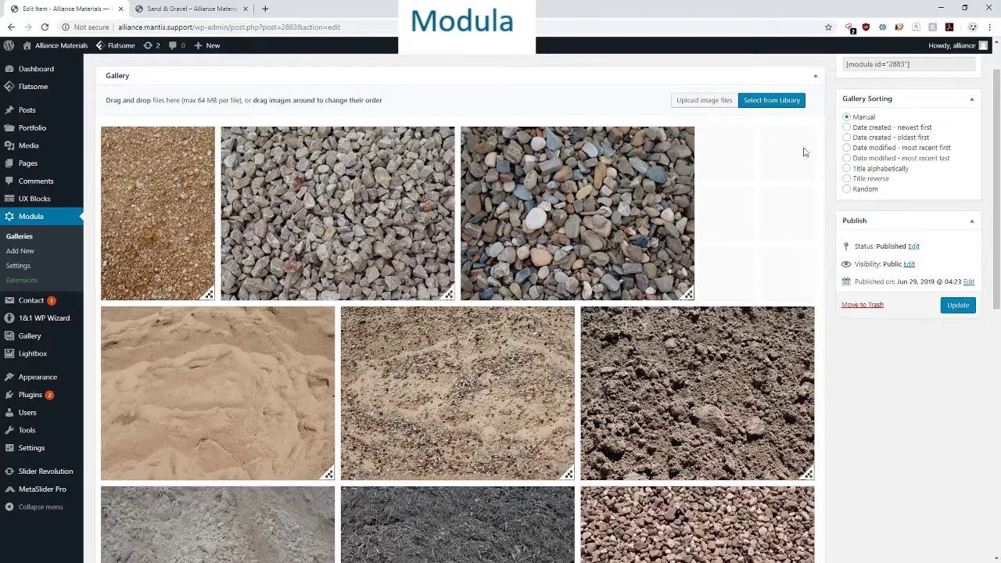
left_click(957, 305)
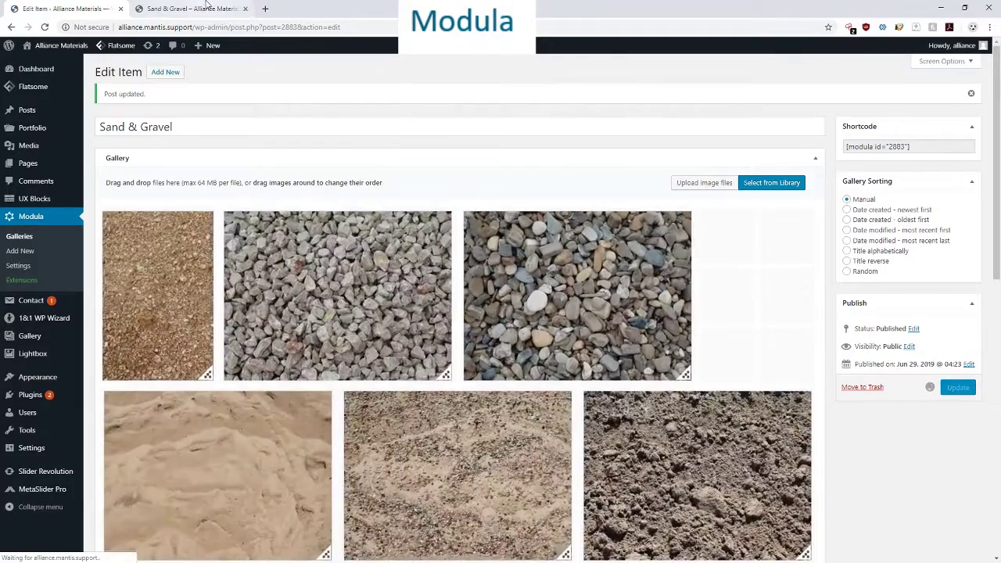
Step: Reload the live Sand & Gravel page to check the resized first image
left_click(204, 6)
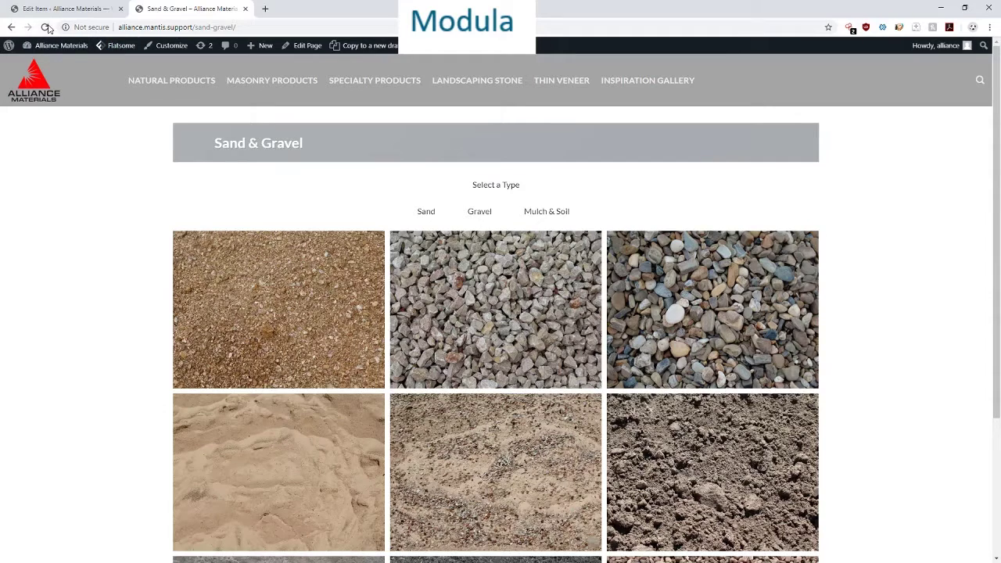
left_click(44, 27)
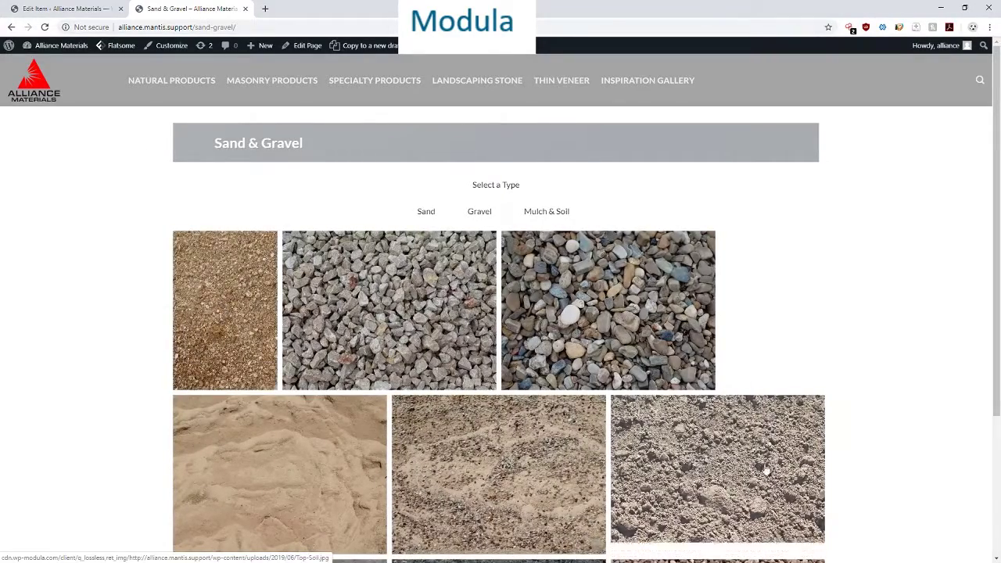
Step: Widen the first image of the Sand & Gravel gallery back to its full column width and update the gallery
scroll(743, 470, "down", 3)
left_click(62, 8)
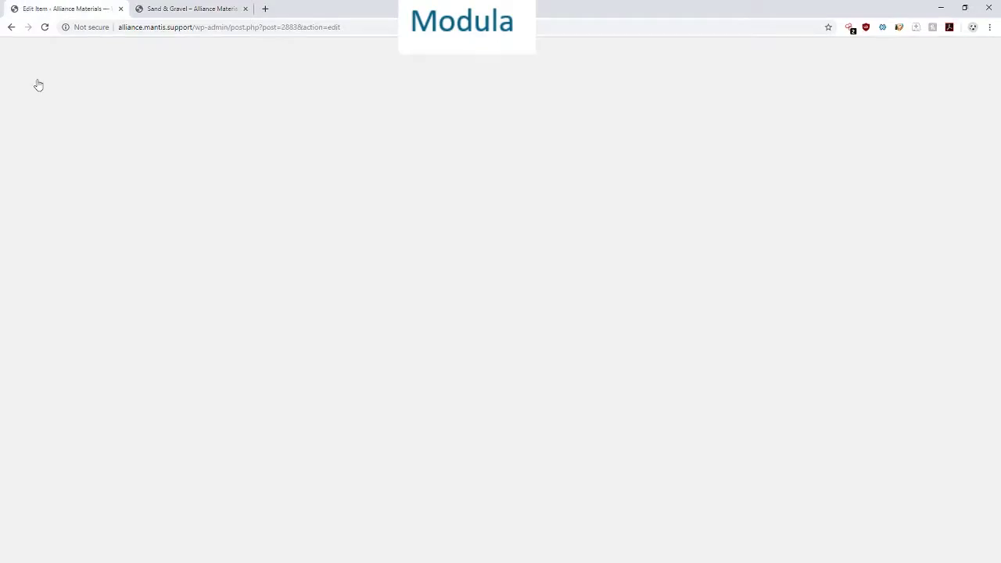
left_click_drag(204, 381, 292, 380)
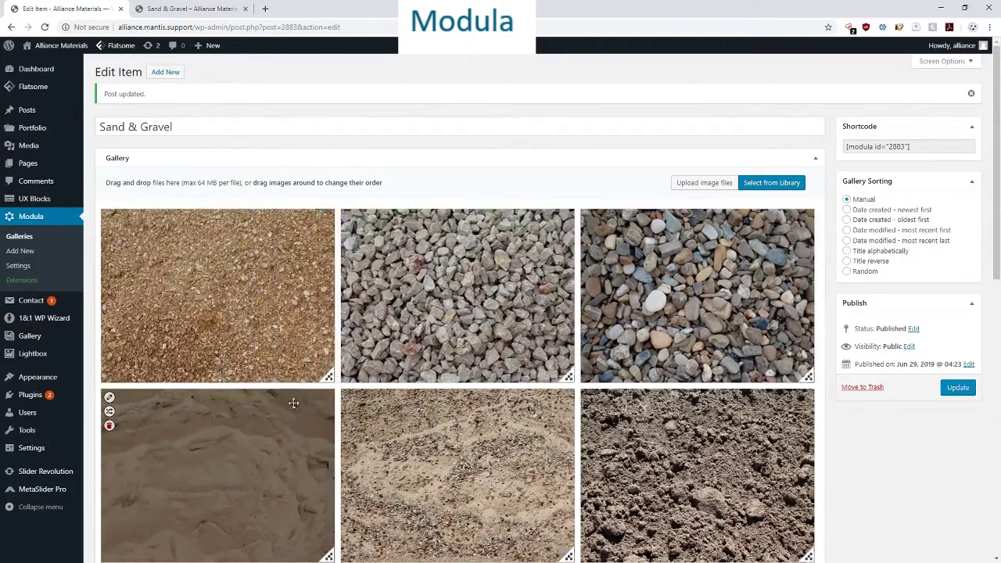
left_click(962, 388)
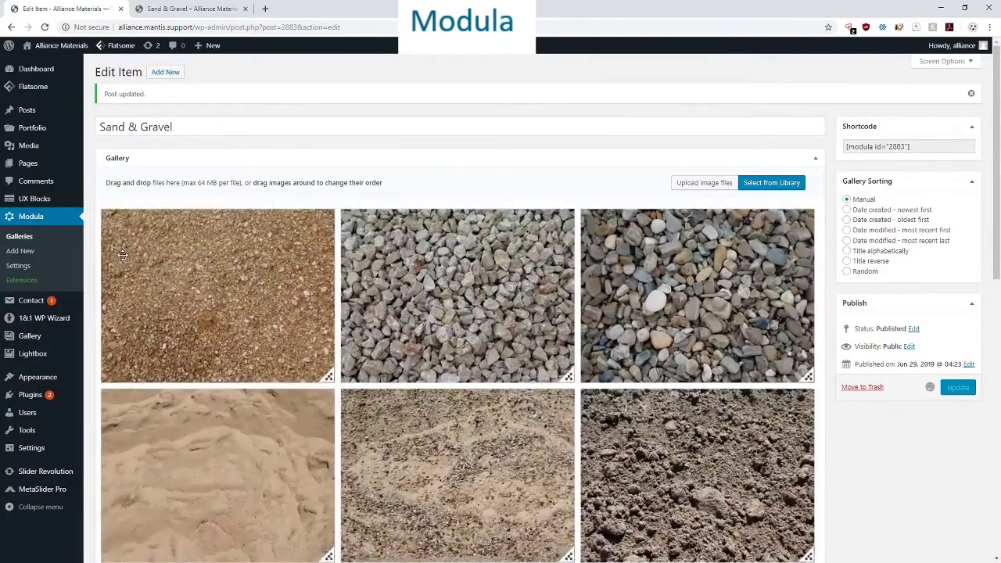
Step: Set the first gallery image's alt text to "alliance gravel dfw masonry supplies" and save its metadata
mouse_move(122, 257)
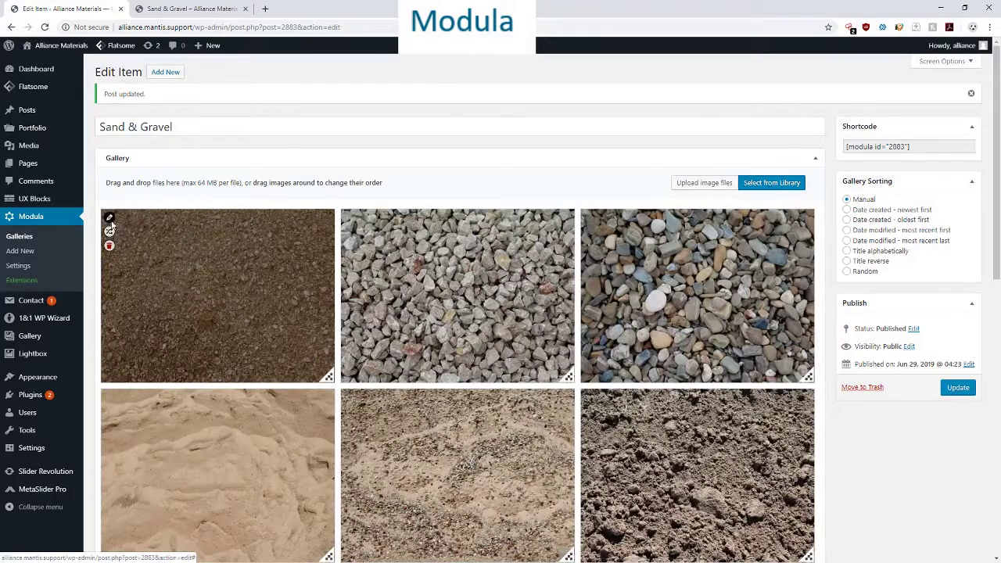
left_click(110, 220)
left_click(698, 167)
left_click(684, 106)
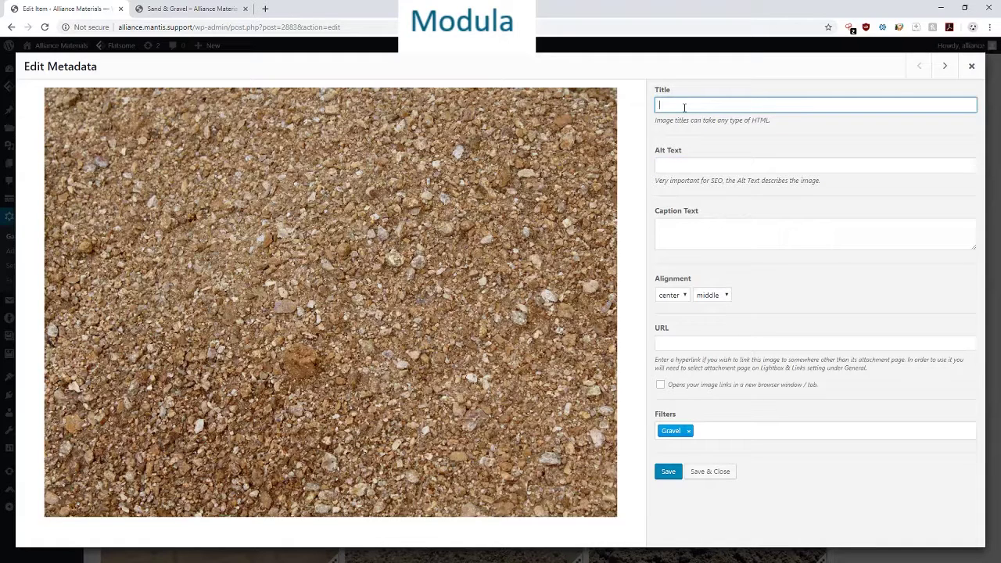
left_click(676, 164)
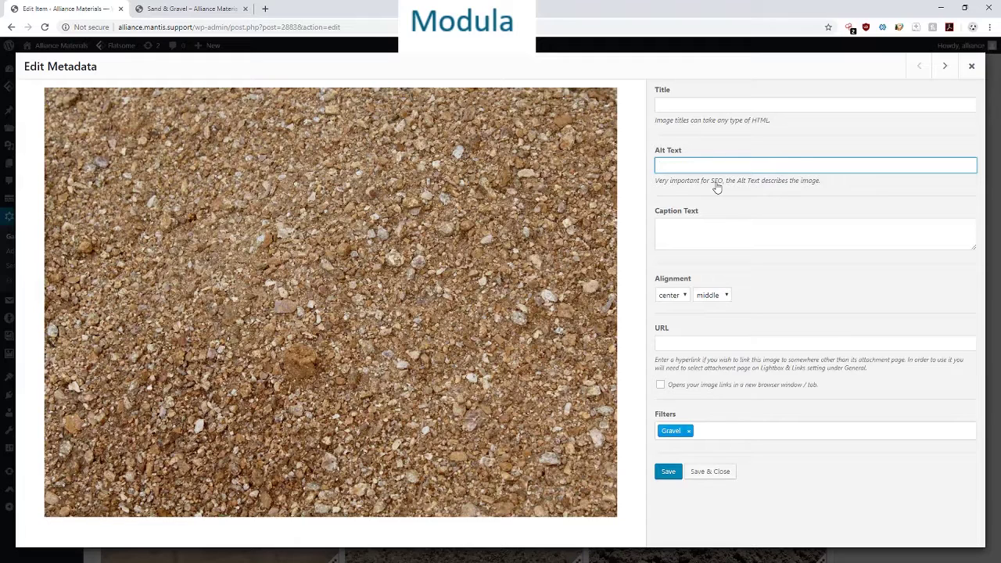
type("all")
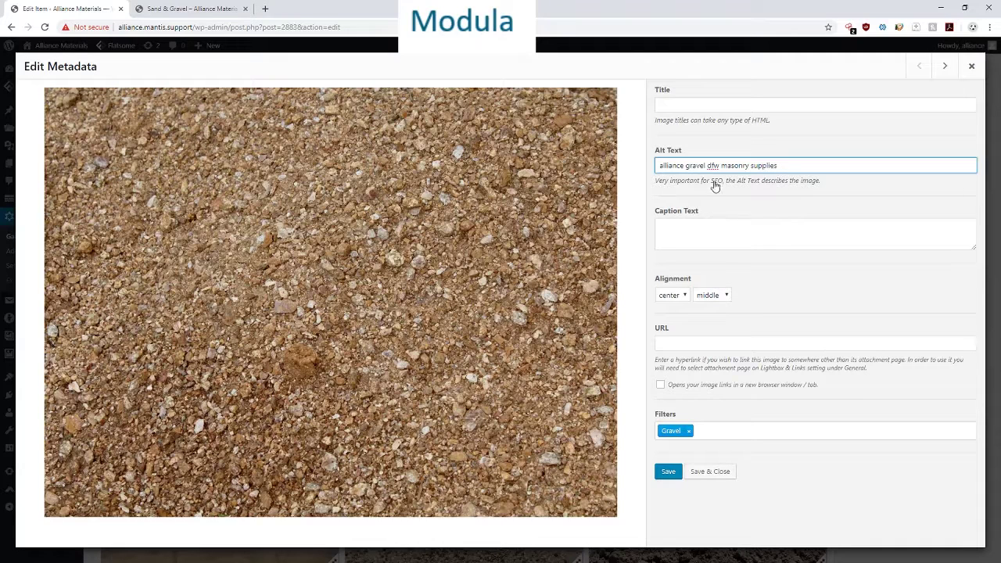
left_click(671, 471)
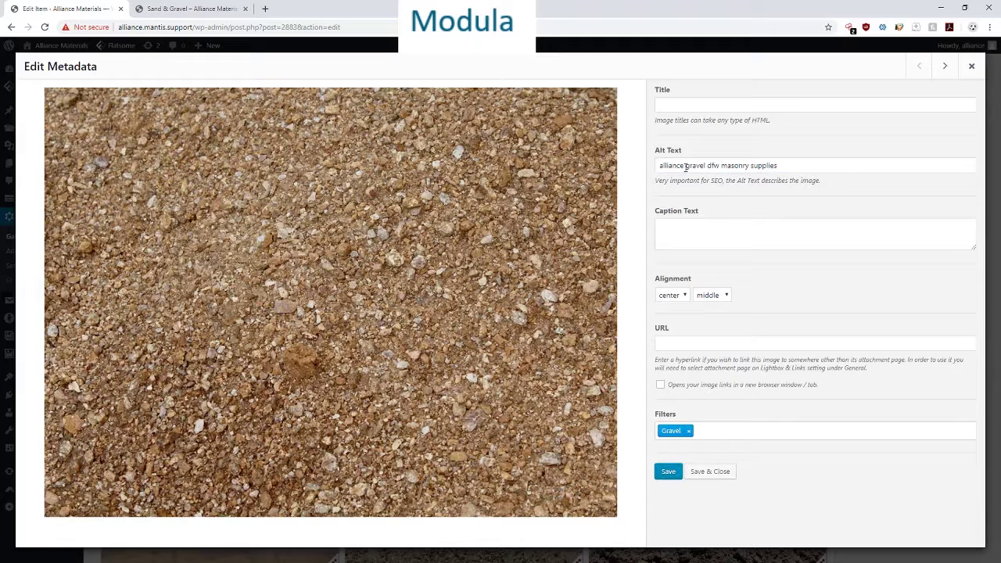
left_click(667, 473)
Step: Review the individual keywords in the first image's alt text
mouse_move(709, 165)
left_mouse_down()
mouse_move(799, 163)
mouse_move(713, 162)
left_mouse_up()
double_click(673, 165)
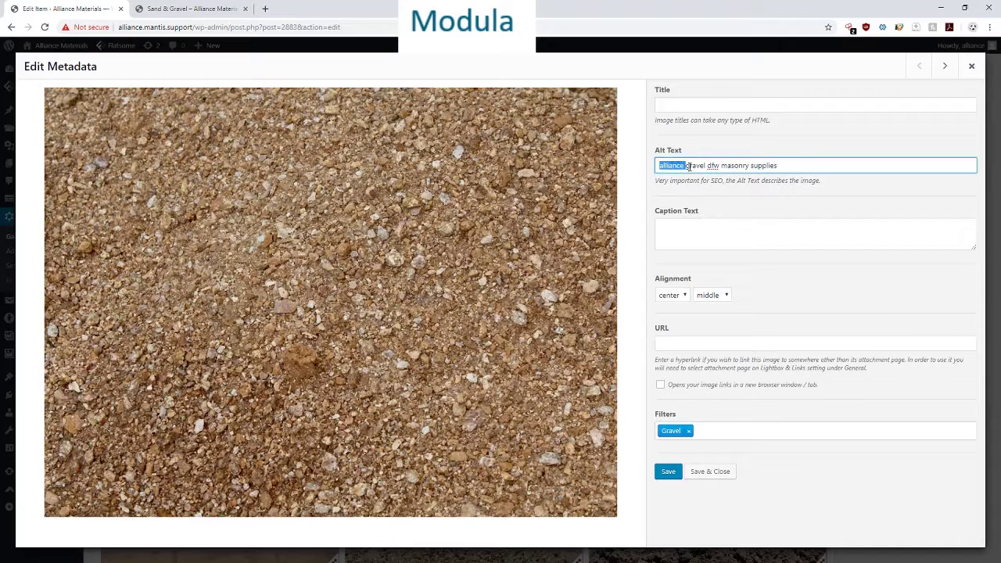
double_click(699, 166)
double_click(712, 165)
double_click(661, 165)
double_click(733, 165)
double_click(773, 165)
Step: View the metadata fields of the second gallery image and close the metadata editor
left_click(945, 66)
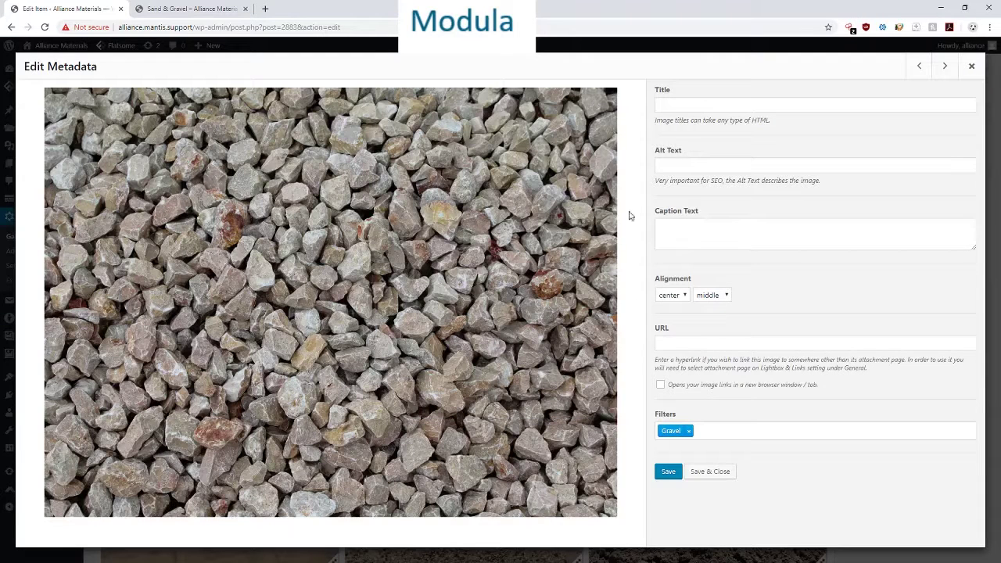
left_click(679, 107)
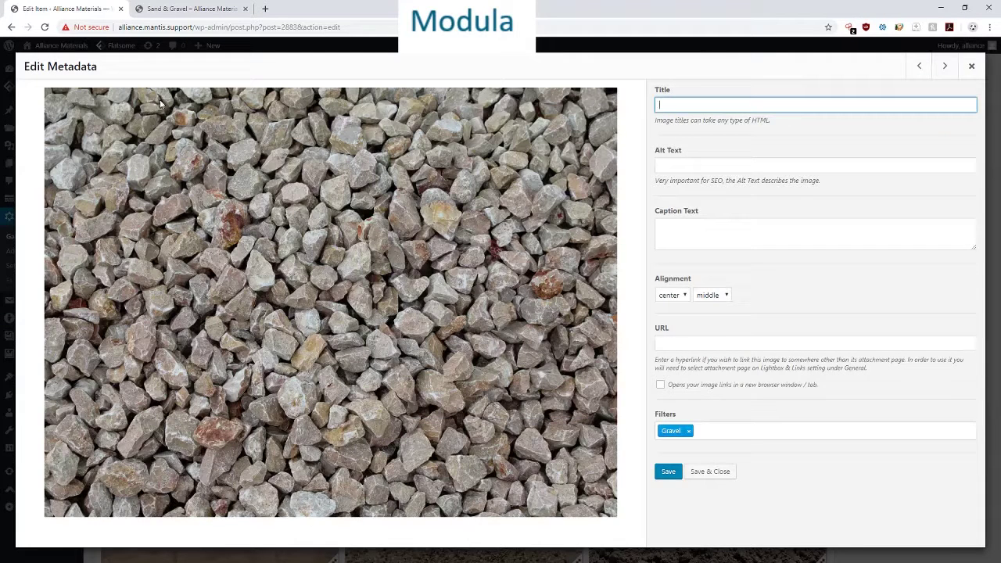
left_click(193, 8)
left_click(971, 66)
Step: Examine the gallery's General settings and check the lightbox by opening the Remix image on the live page
scroll(430, 293, "down", 4)
scroll(430, 293, "down", 4)
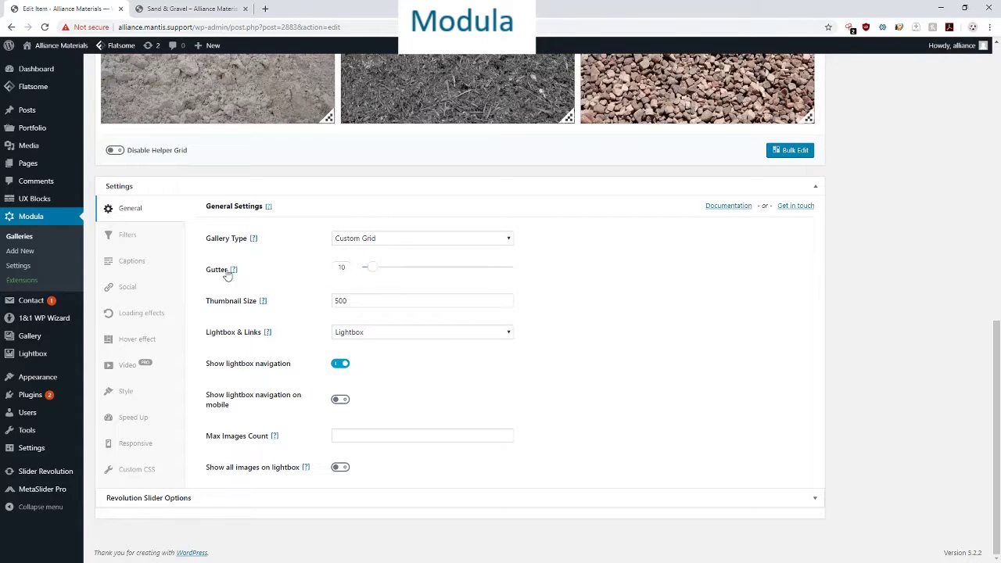
scroll(235, 260, "up", 3)
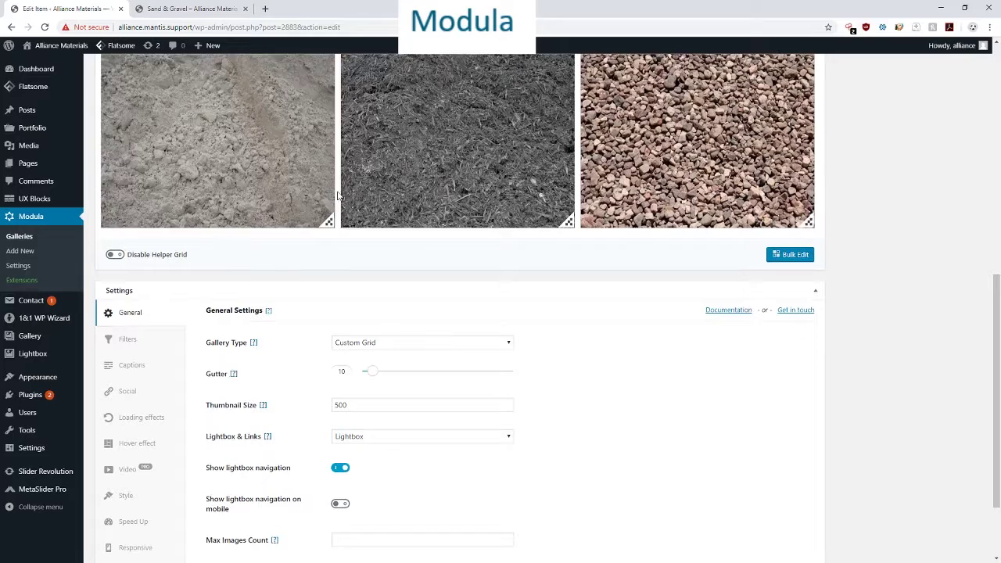
scroll(362, 297, "down", 3)
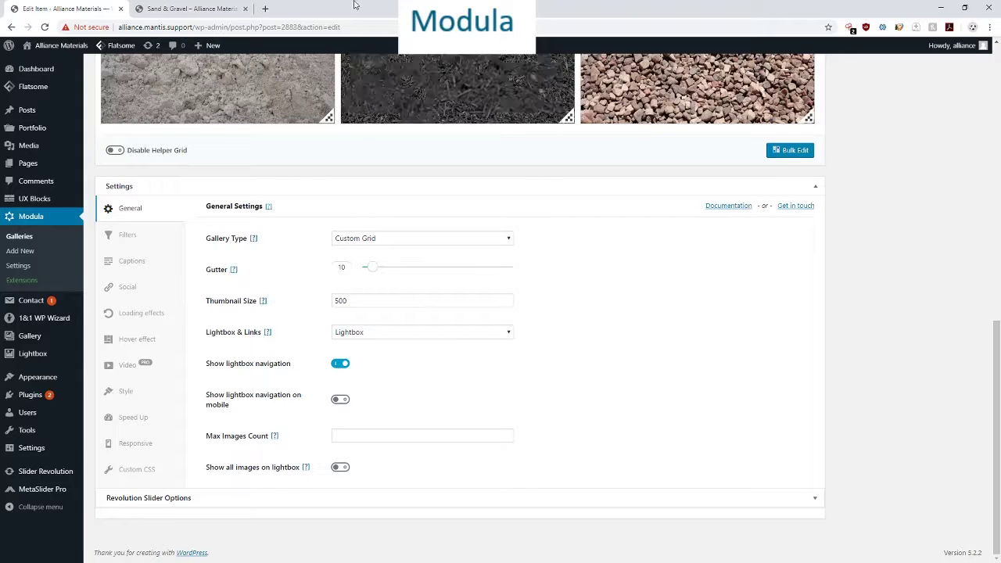
left_click(191, 8)
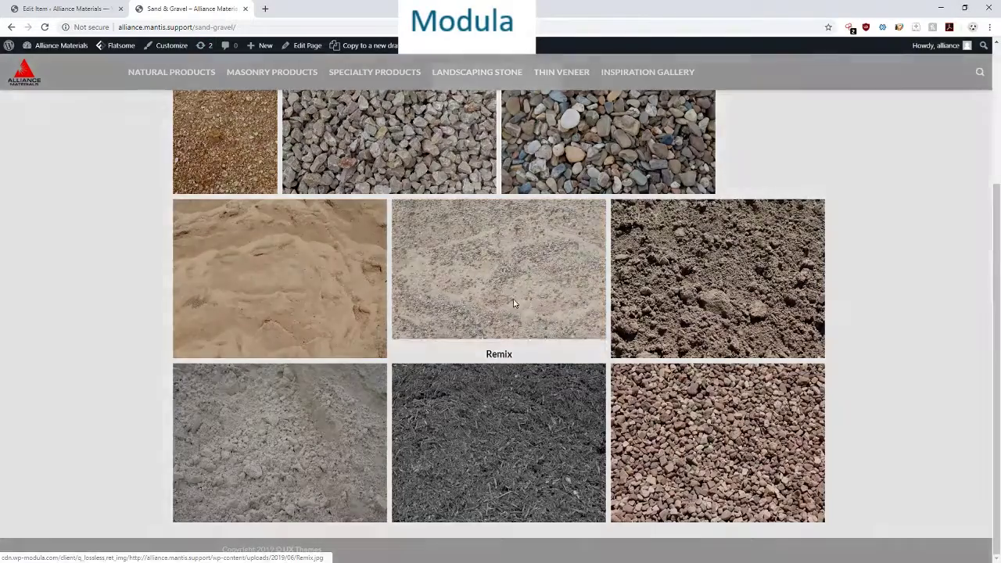
left_click(514, 302)
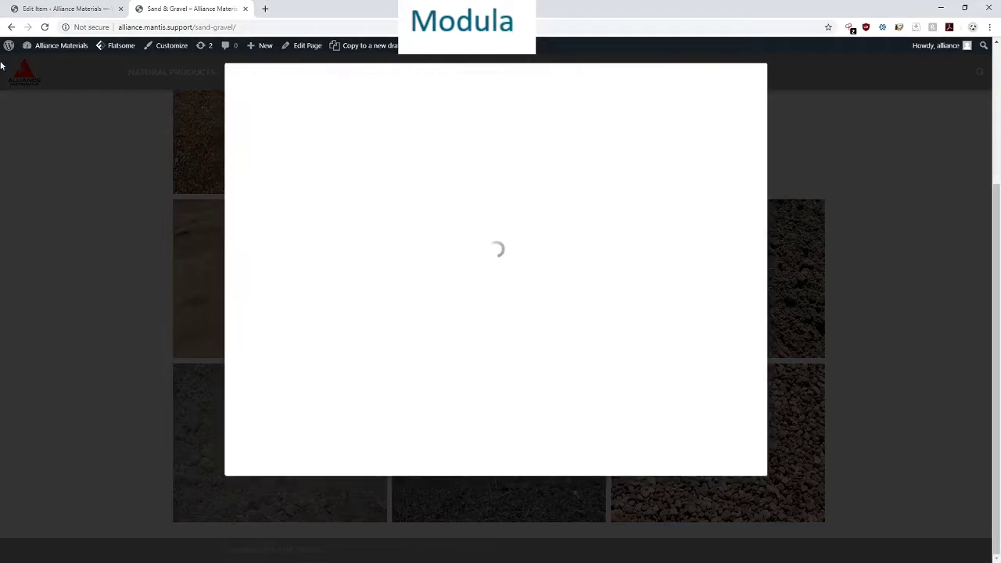
left_click(47, 8)
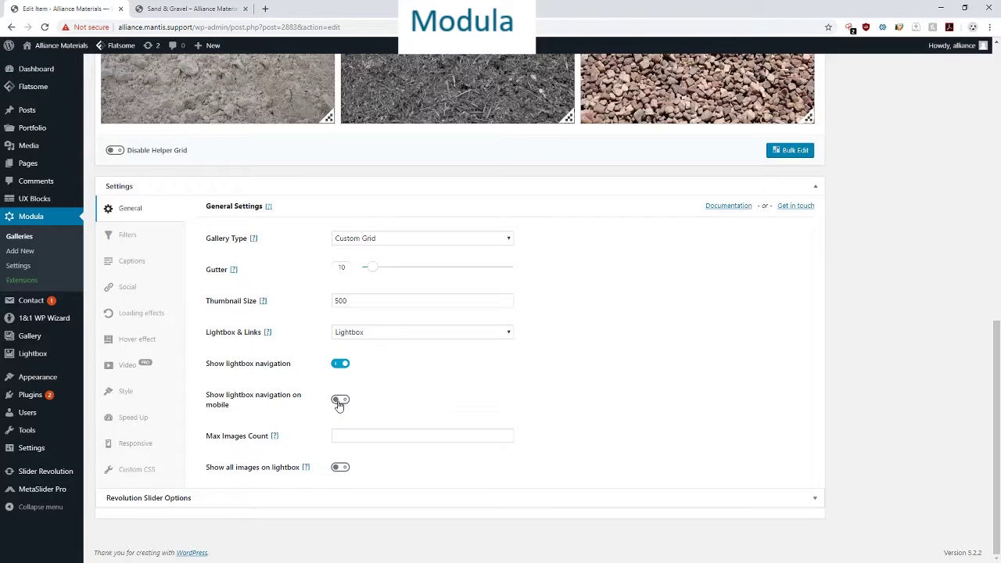
Step: Examine the gallery's Filters settings, including the filter names and link style
left_click(109, 235)
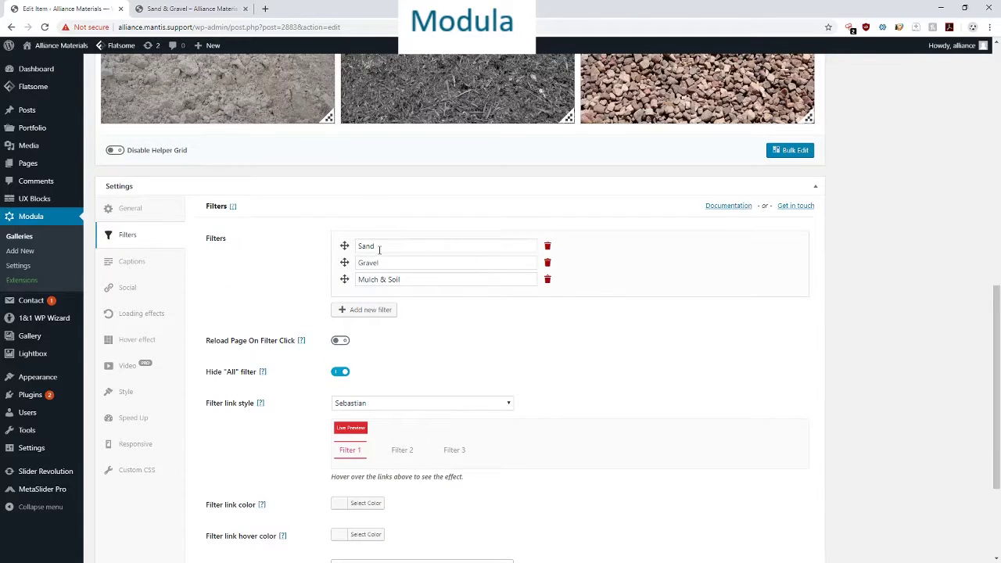
scroll(379, 249, "up", 3)
scroll(379, 248, "down", 4)
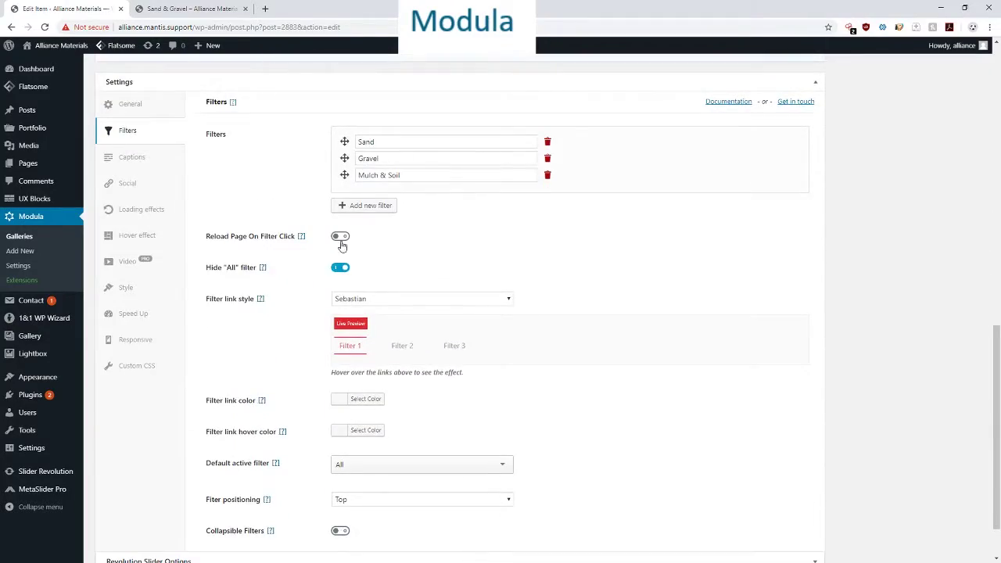
scroll(356, 235, "up", 3)
left_click(205, 8)
left_click(98, 7)
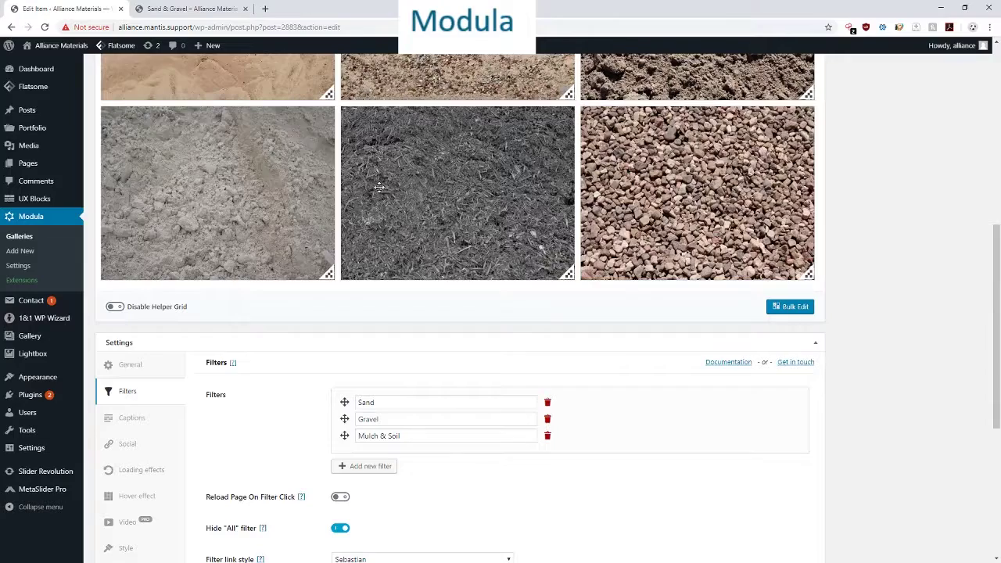
Step: Open the metadata of the light sand image in the gallery's last row to check its assigned filter
mouse_move(148, 137)
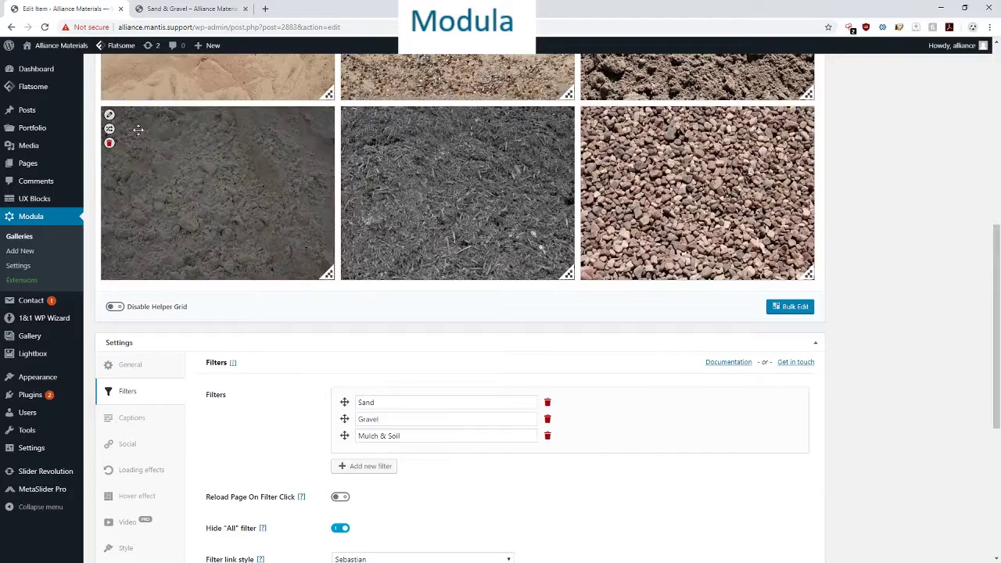
left_click(110, 115)
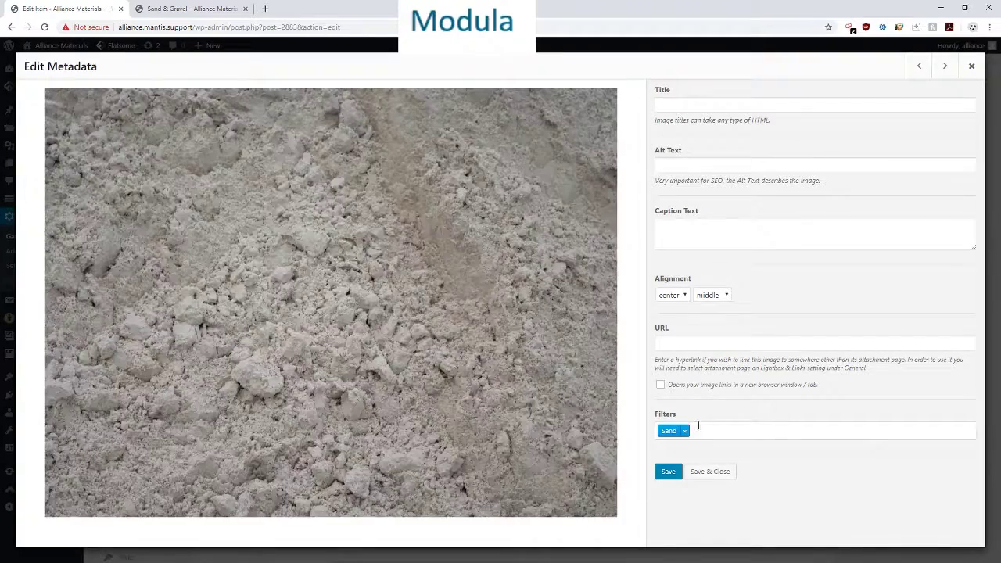
left_click(698, 432)
Step: Close the open lightbox image on the live page and try the Gravel, Mulch & Soil and Sand filters
left_click(191, 9)
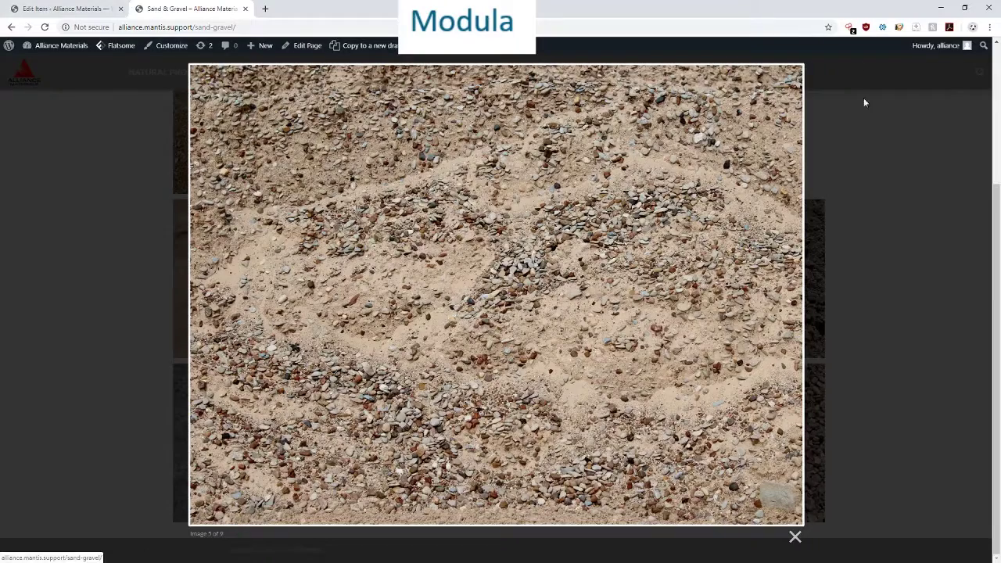
left_click(882, 145)
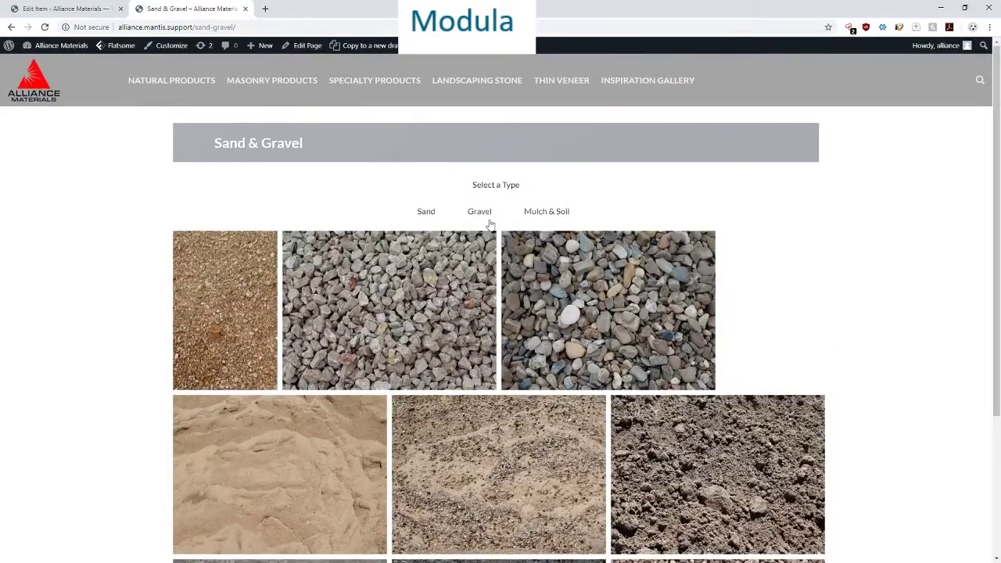
left_click(485, 217)
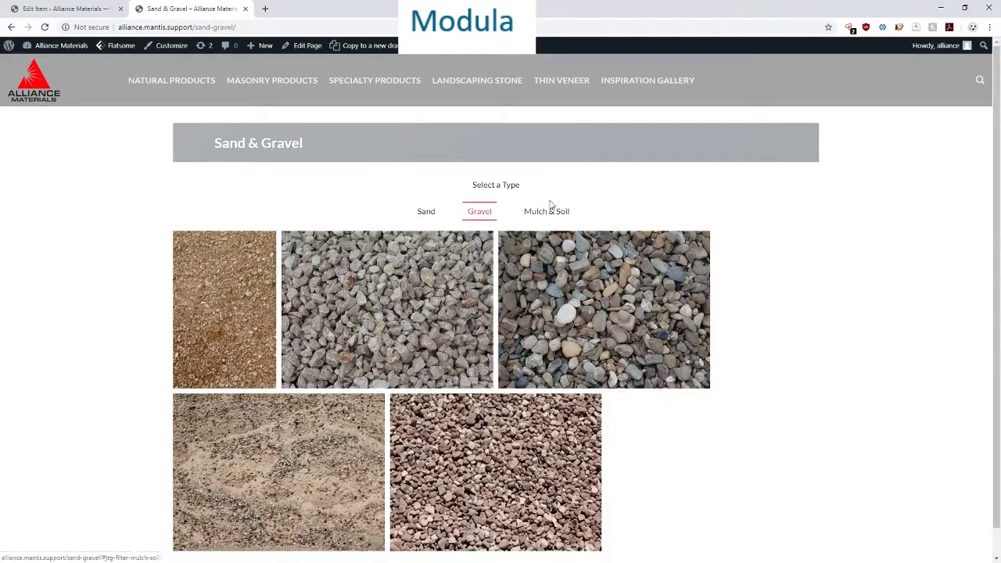
left_click(540, 212)
left_click(431, 212)
Step: Close the sand image's metadata in the editor and look through the gallery's remaining settings sections, including Hover effect
left_click(110, 10)
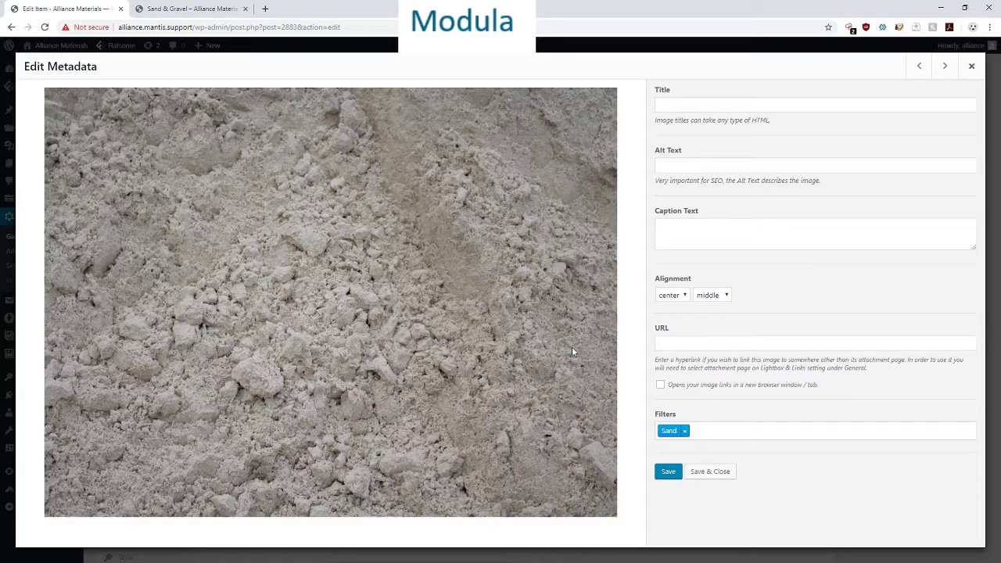
left_click(971, 66)
scroll(508, 352, "down", 3)
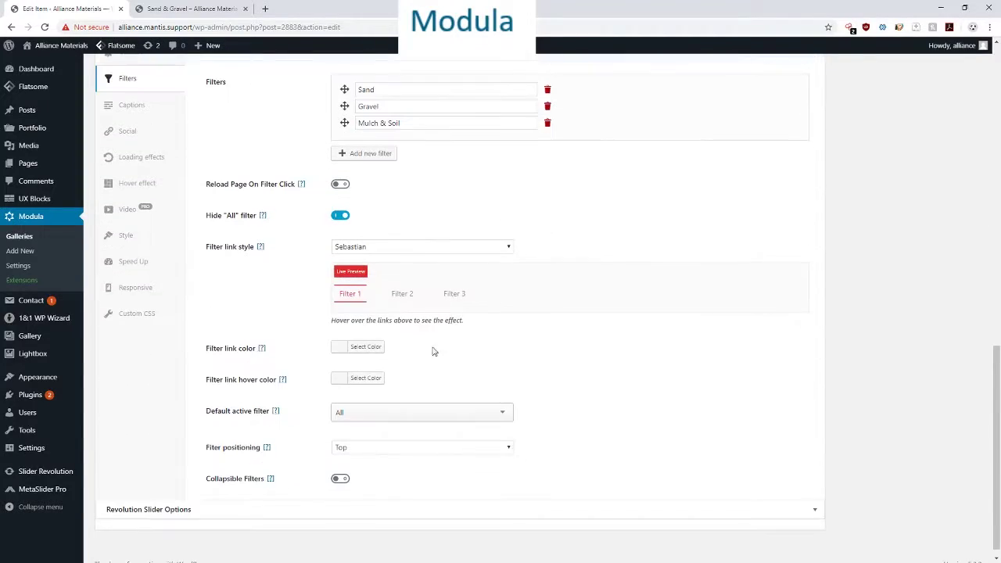
left_click(135, 185)
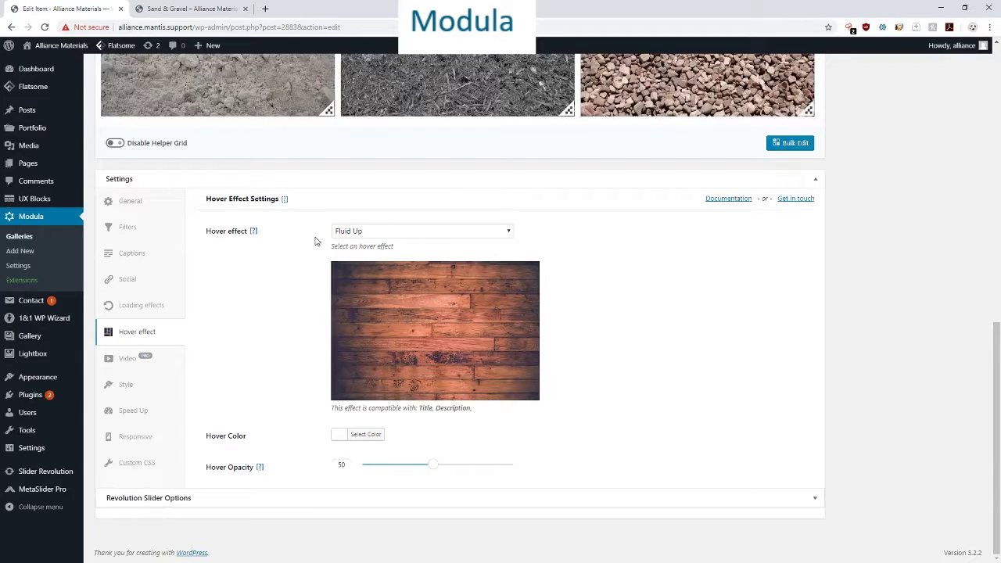
left_click(160, 313)
left_click(150, 400)
left_click(148, 423)
left_click(147, 449)
scroll(424, 352, "up", 10)
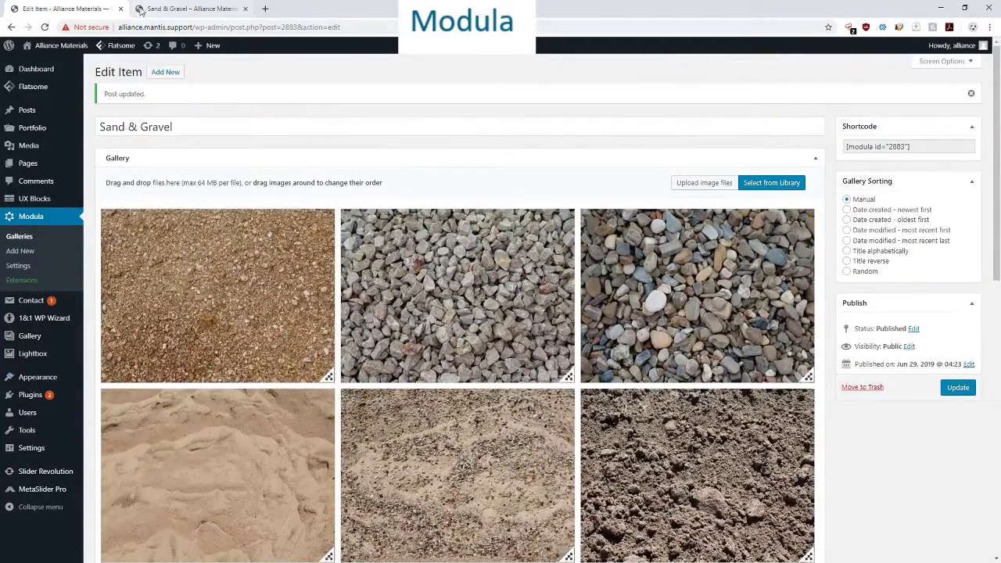
Step: Open MetaSlider Pro in the admin and view the Austin product from Natural Products on the live site
left_click(44, 489)
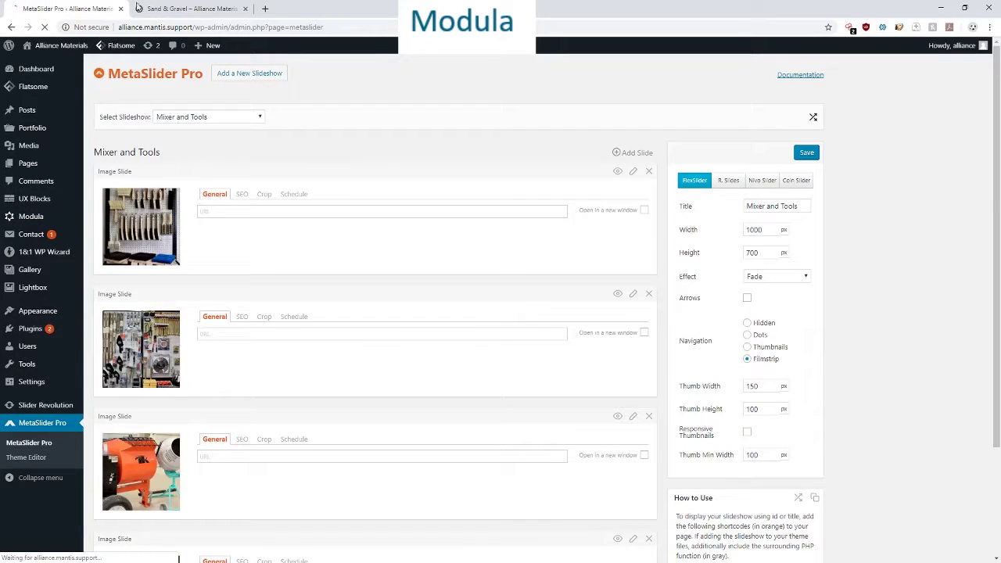
left_click(192, 8)
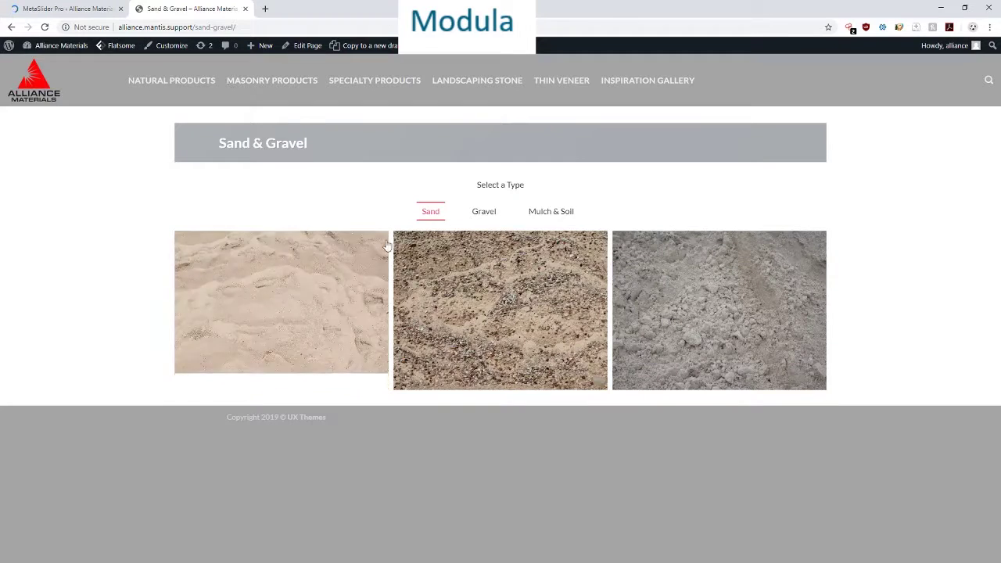
left_click(171, 84)
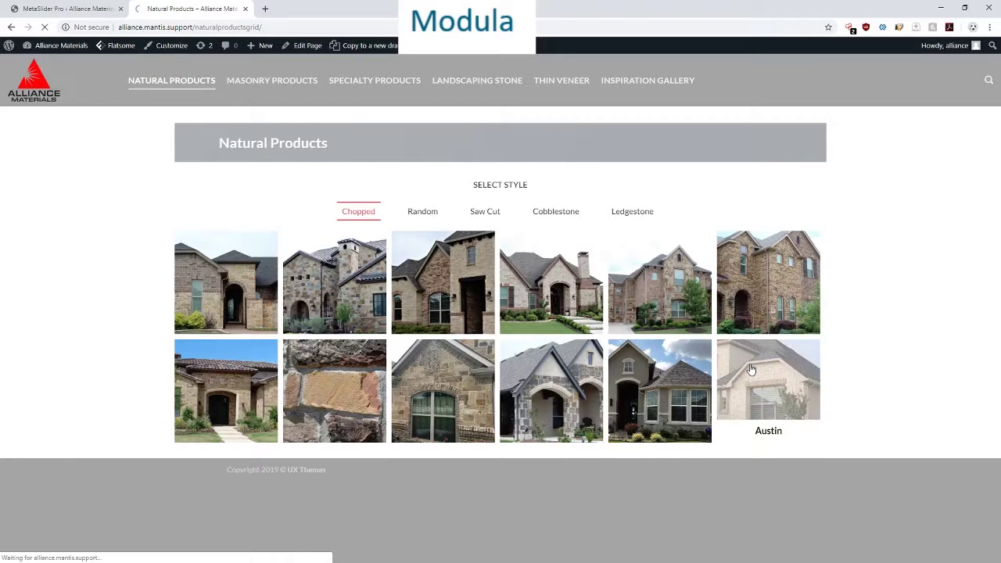
left_click(750, 369)
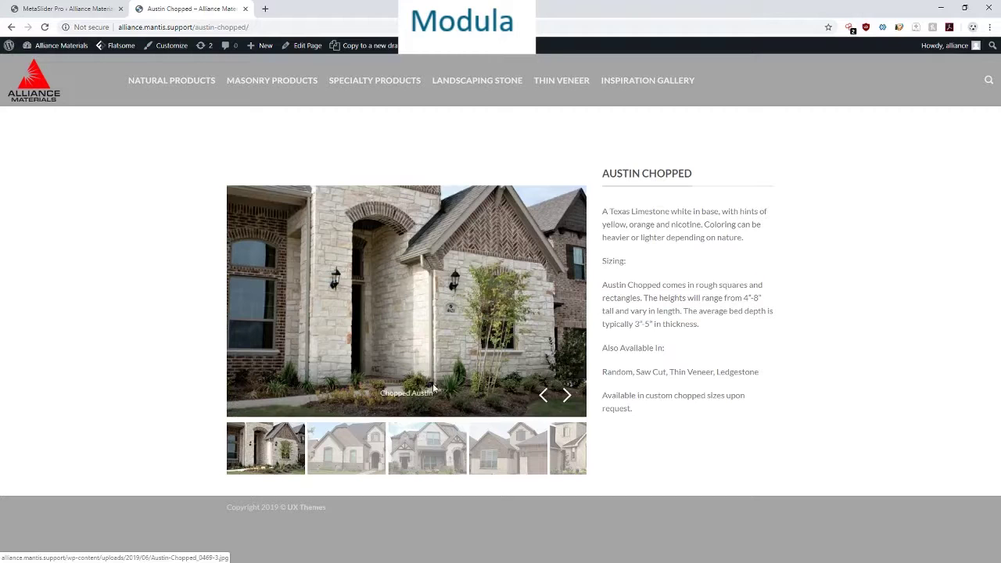
Step: Return to the MetaSlider Pro admin page and open the Austin Chopped slideshow
left_click(107, 9)
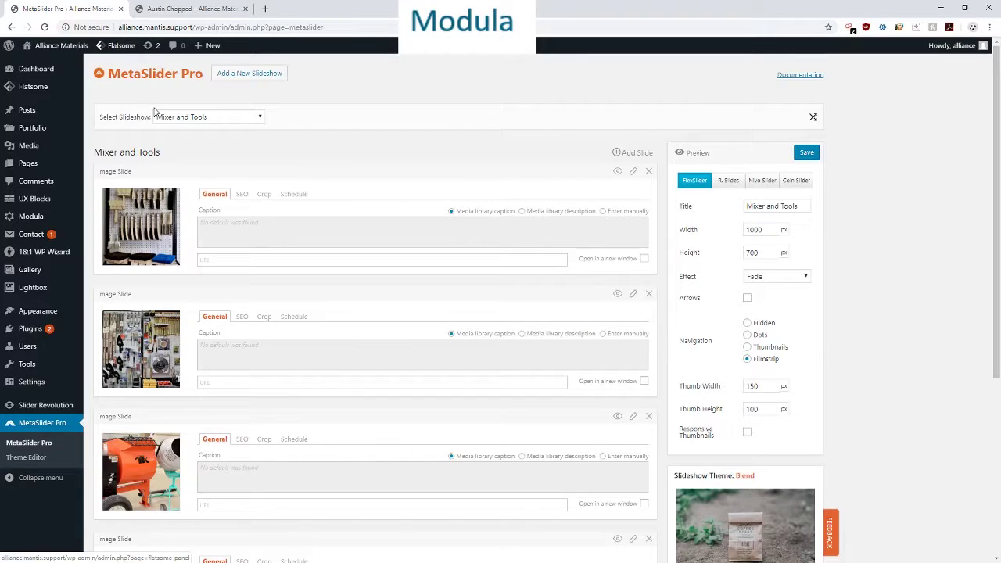
left_click(192, 119)
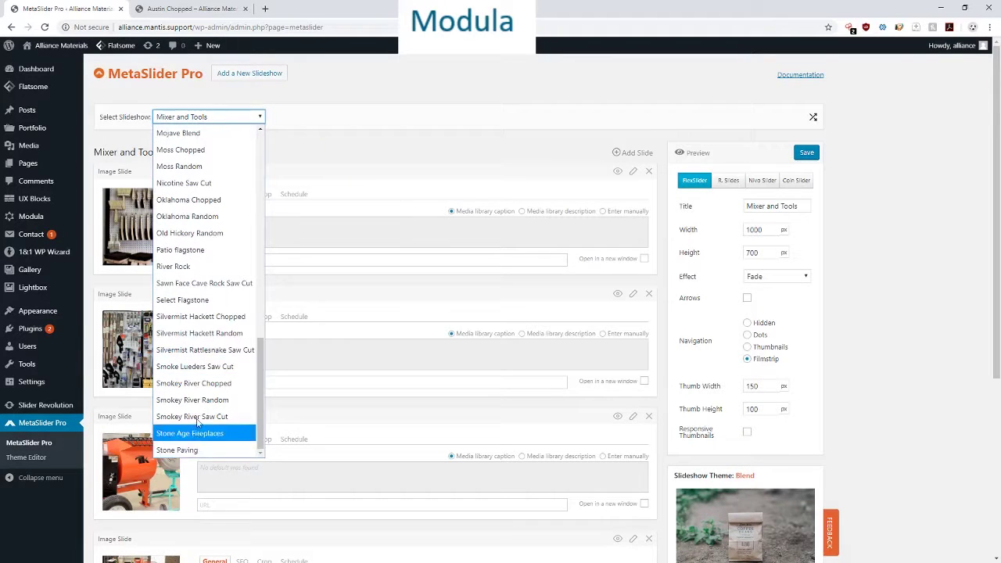
scroll(199, 431, "up", 12)
left_click(199, 151)
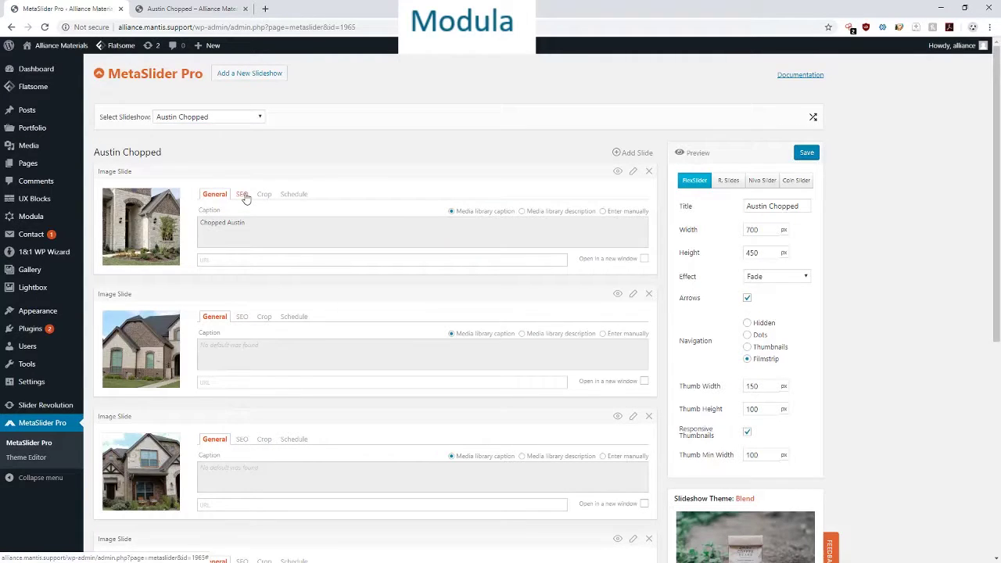
Step: View the options for adding a slide, close them without adding anything, and look at the live Austin Chopped slideshow
left_click(634, 154)
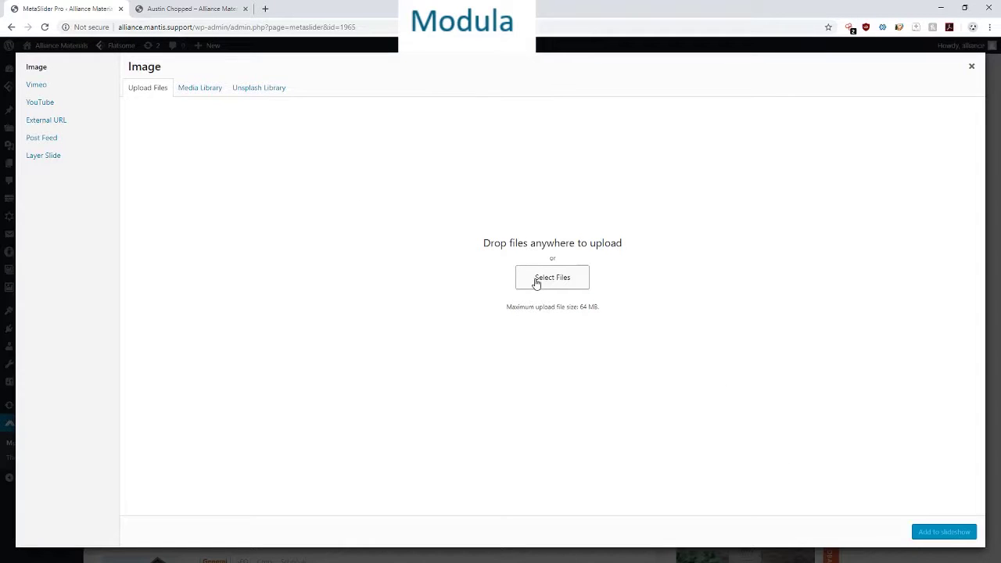
left_click(974, 69)
left_click(205, 8)
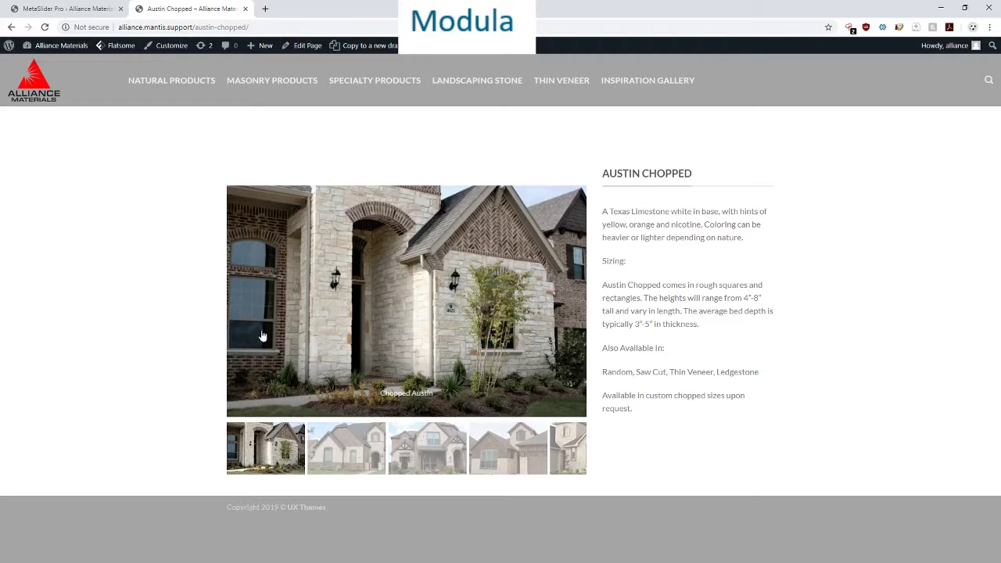
Step: Review the slideshow's size, arrows and Filmstrip navigation settings and compare them with the live Austin Chopped page
left_click(78, 8)
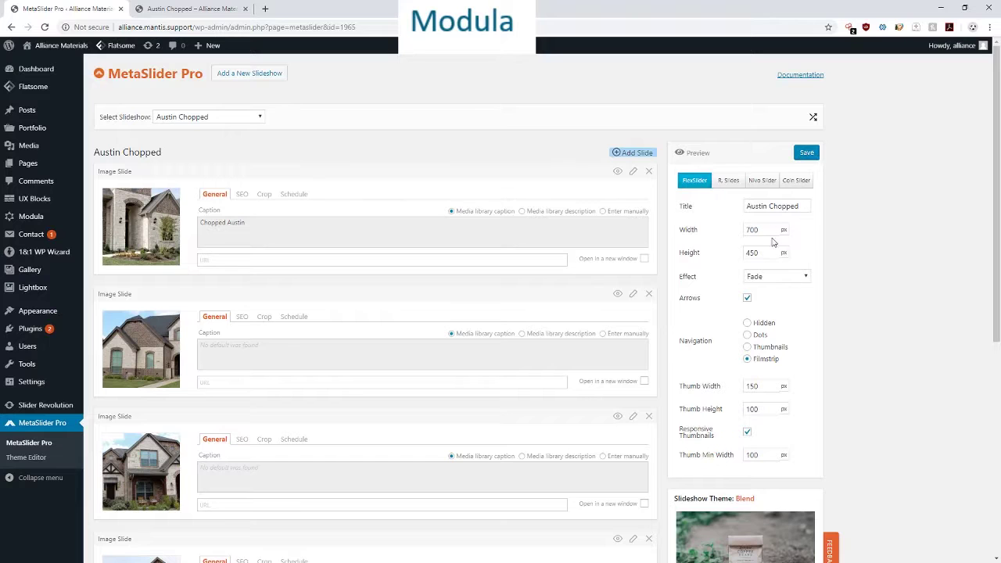
scroll(782, 262, "down", 1)
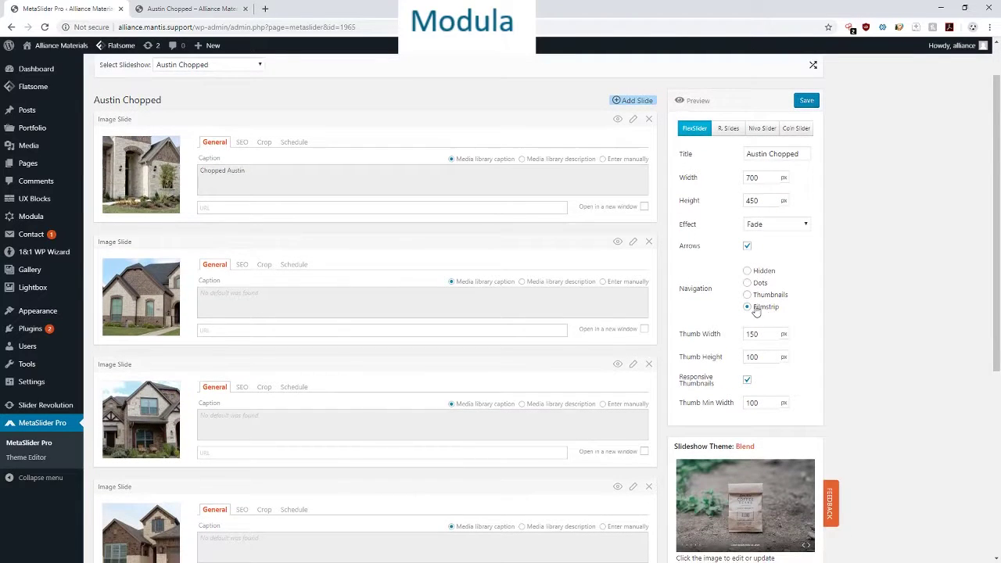
left_click(192, 9)
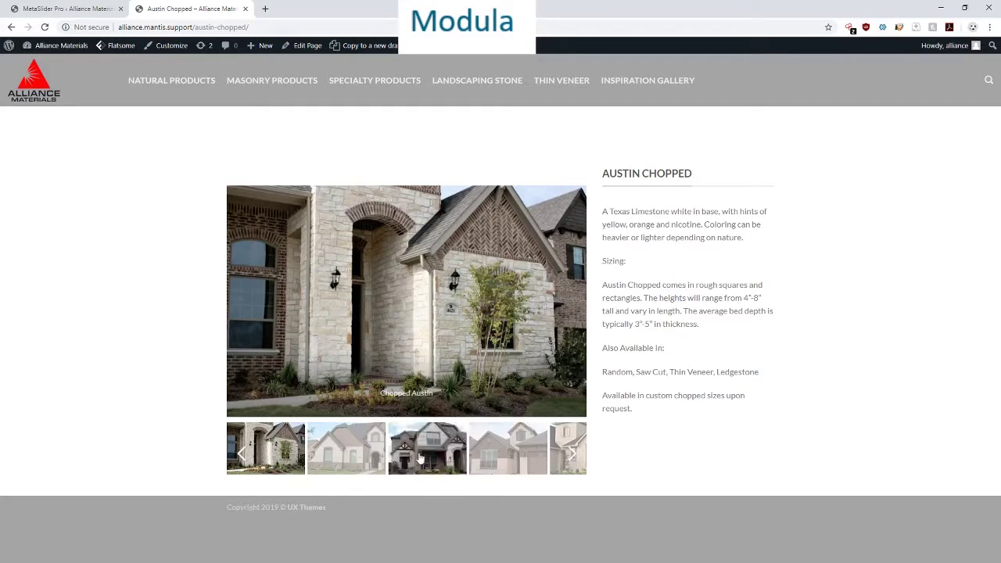
Step: Examine the slideshow's theme, shortcode and Advanced Settings, including slide delay, animation speed and easing, and return to the first slide
left_click(66, 9)
scroll(736, 383, "down", 1)
scroll(736, 383, "down", 1)
scroll(745, 334, "down", 4)
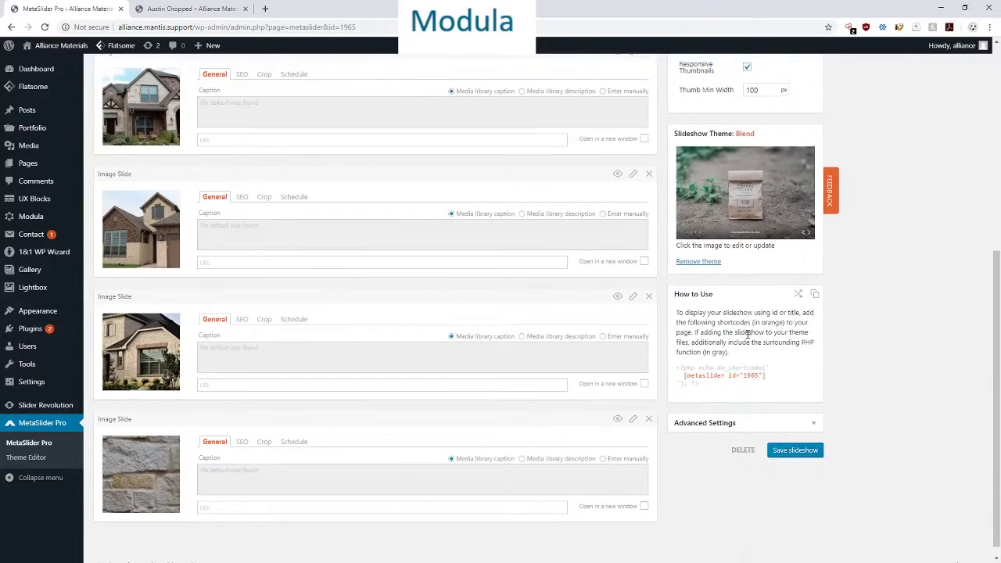
left_click(743, 422)
scroll(808, 420, "down", 4)
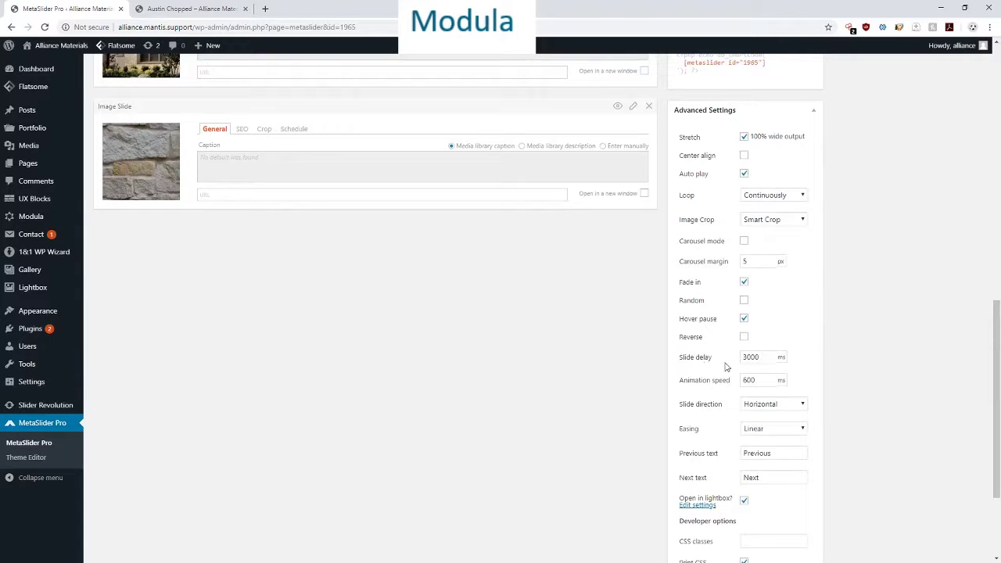
mouse_move(696, 369)
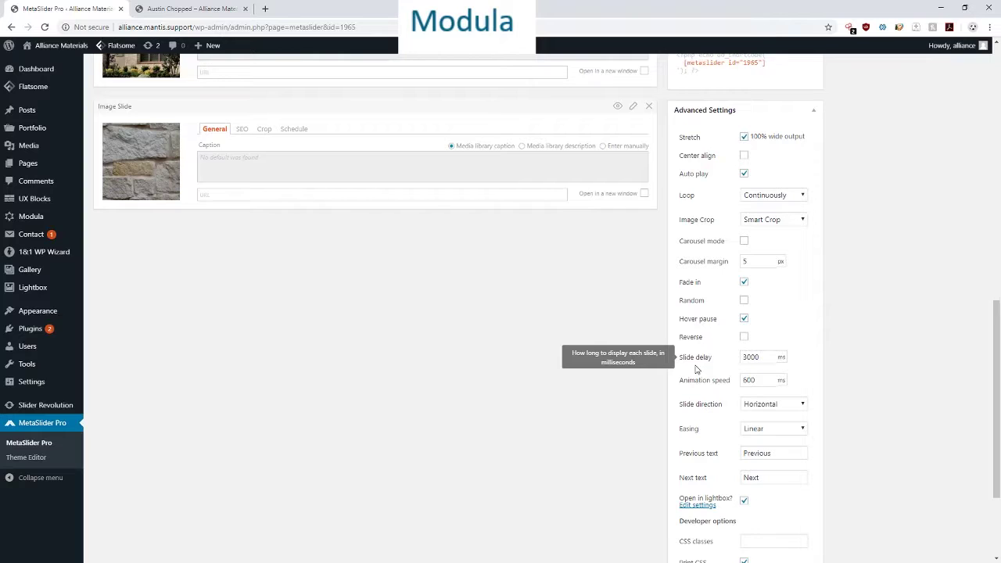
mouse_move(701, 388)
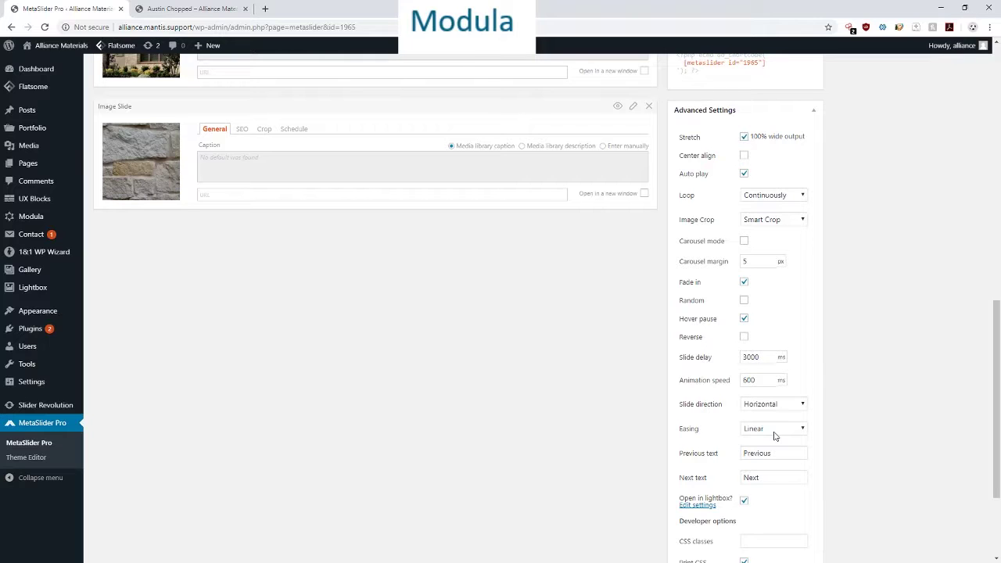
scroll(774, 436, "down", 3)
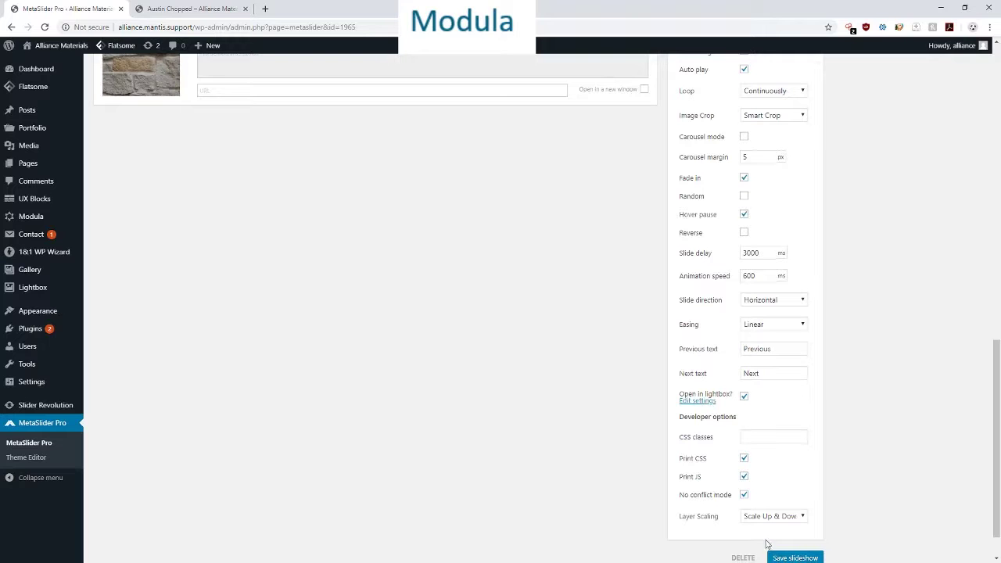
scroll(327, 222, "up", 15)
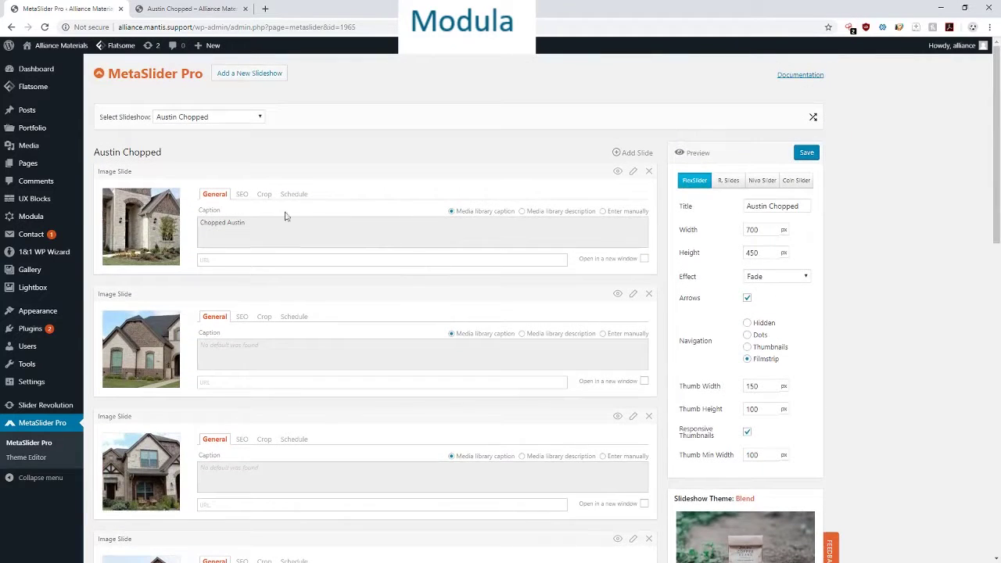